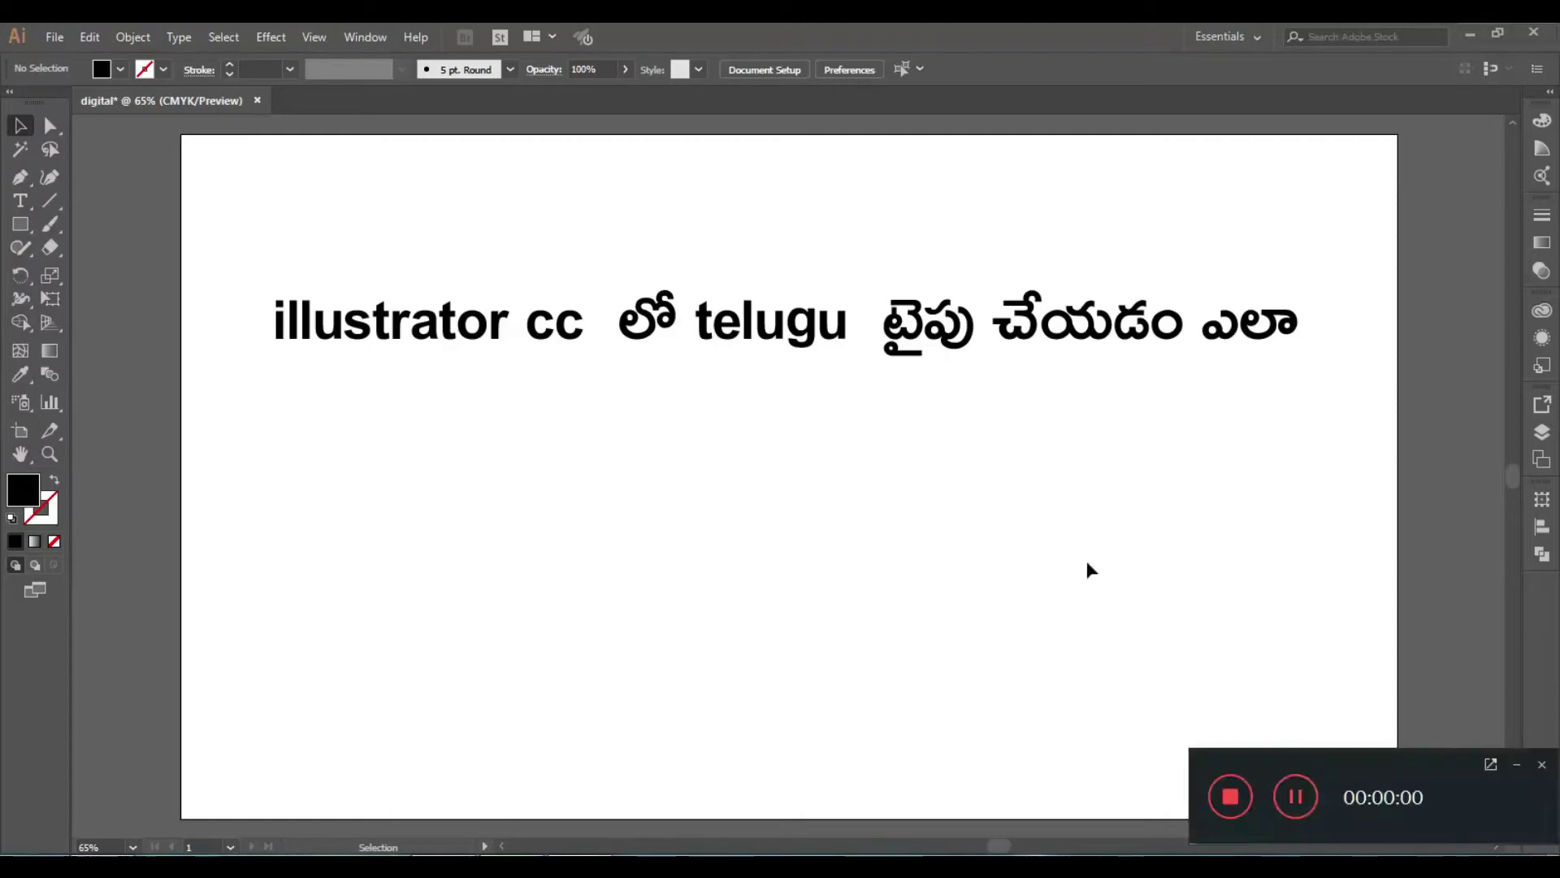
# Step: Minimize the Camtasia editor to bring the Illustrator headline document back into view
pyautogui.click(1517, 764)
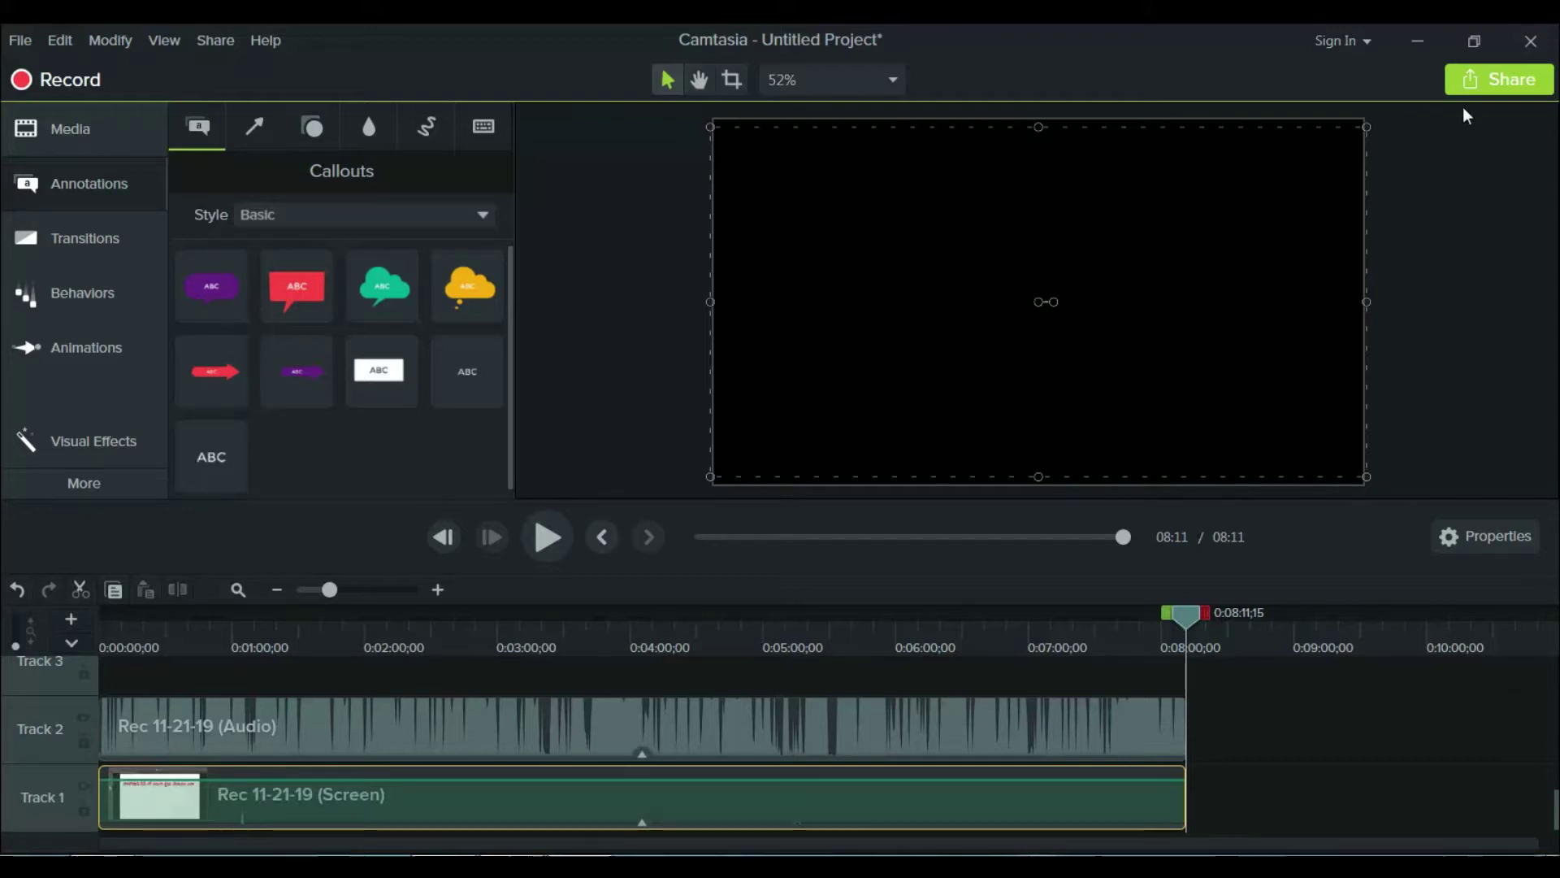
pyautogui.click(1418, 40)
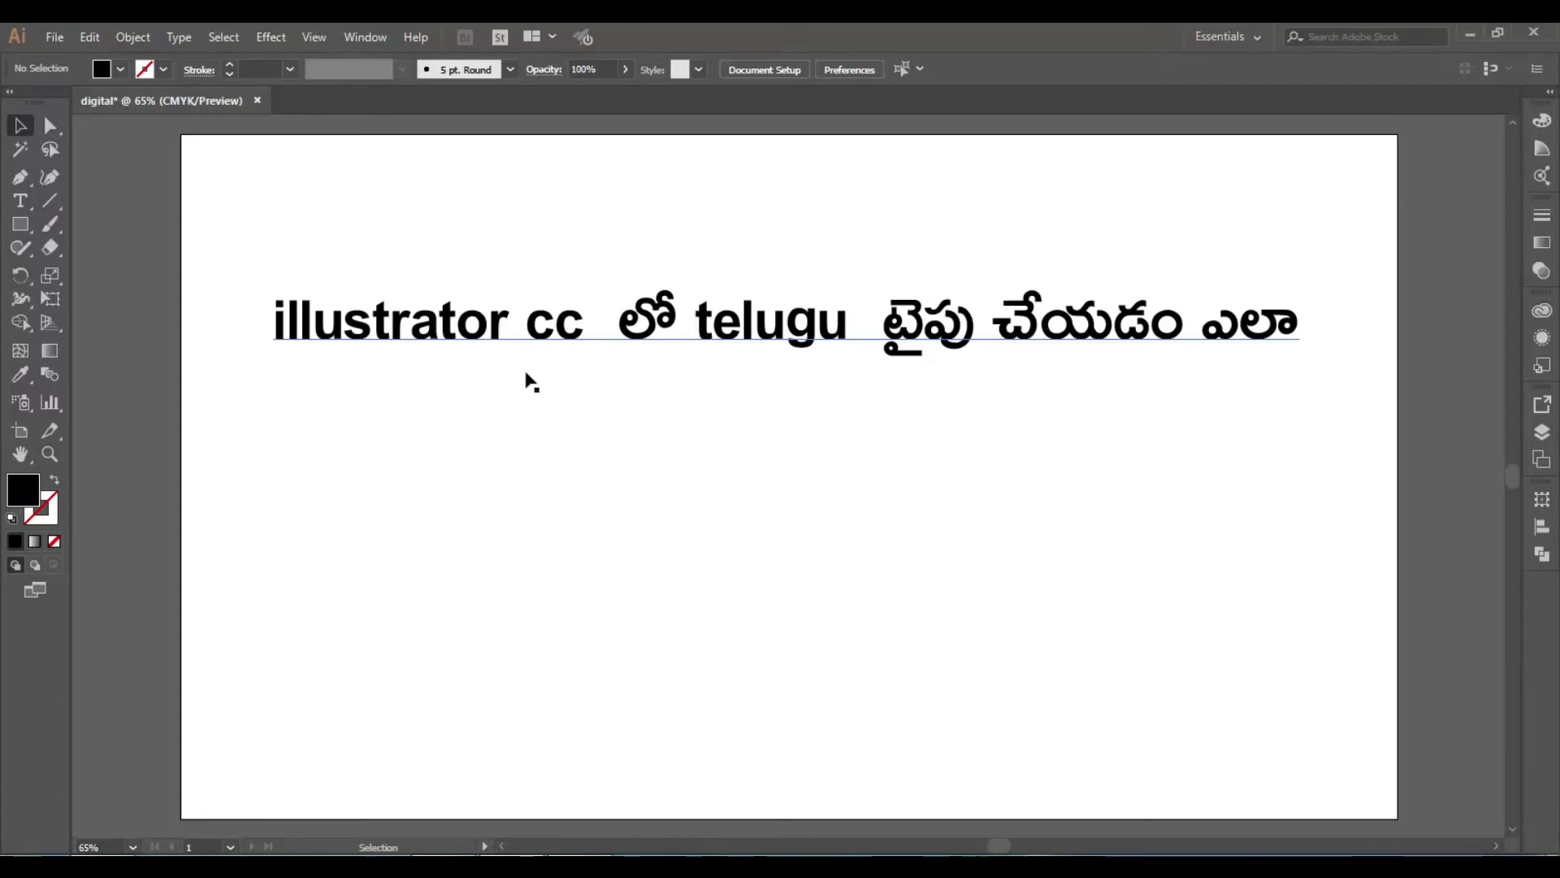
# Step: Delete the headline, then set Type preferences to East Asian options on and Indic options off
pyautogui.click(749, 331)
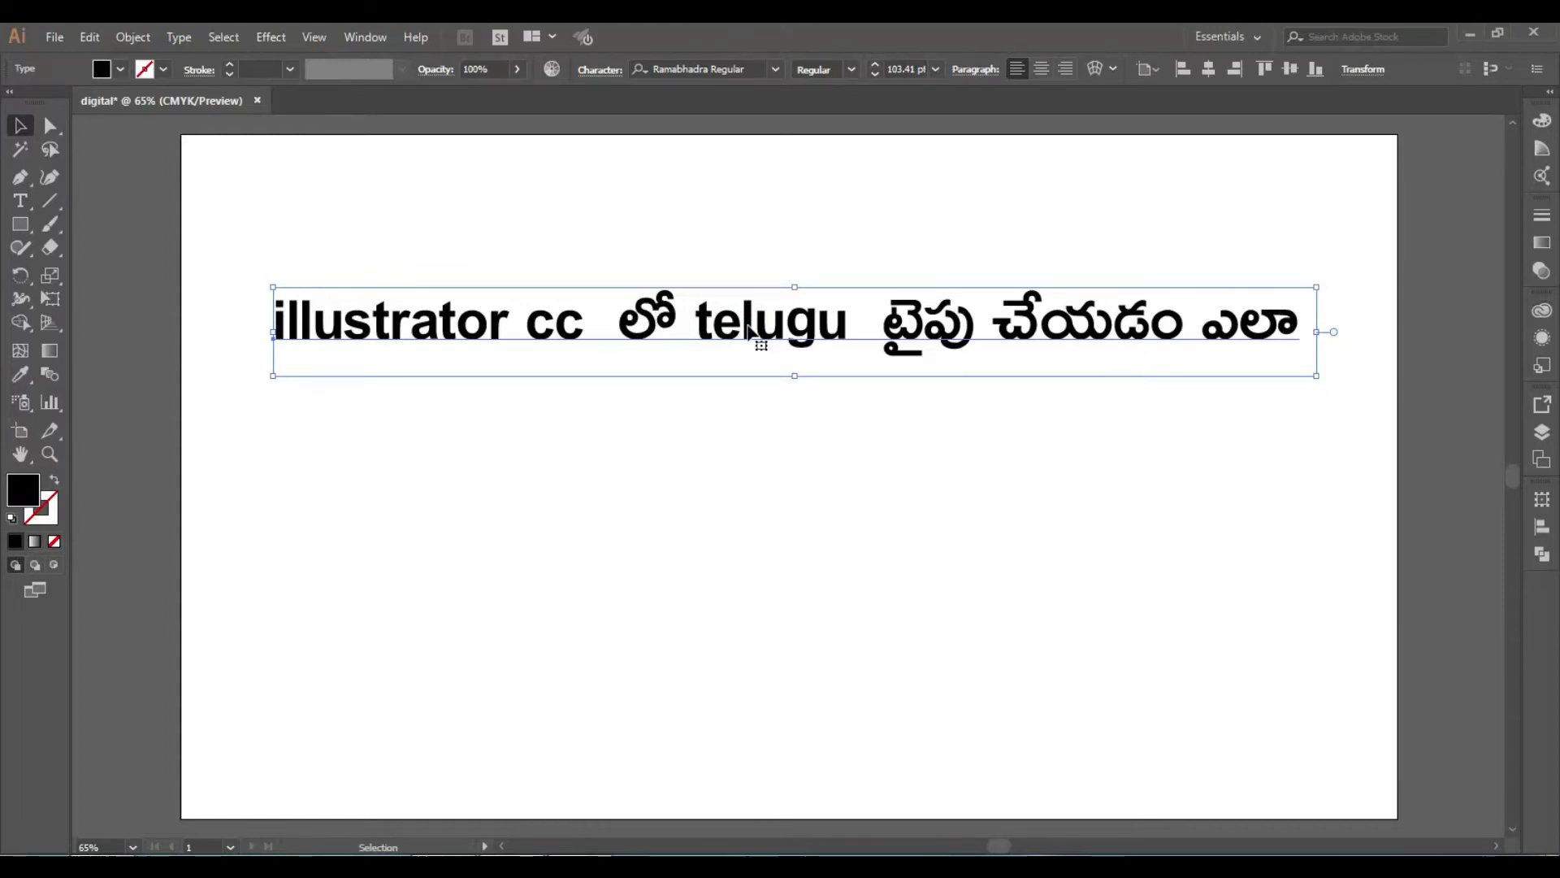
pyautogui.press('Delete')
pyautogui.click(86, 38)
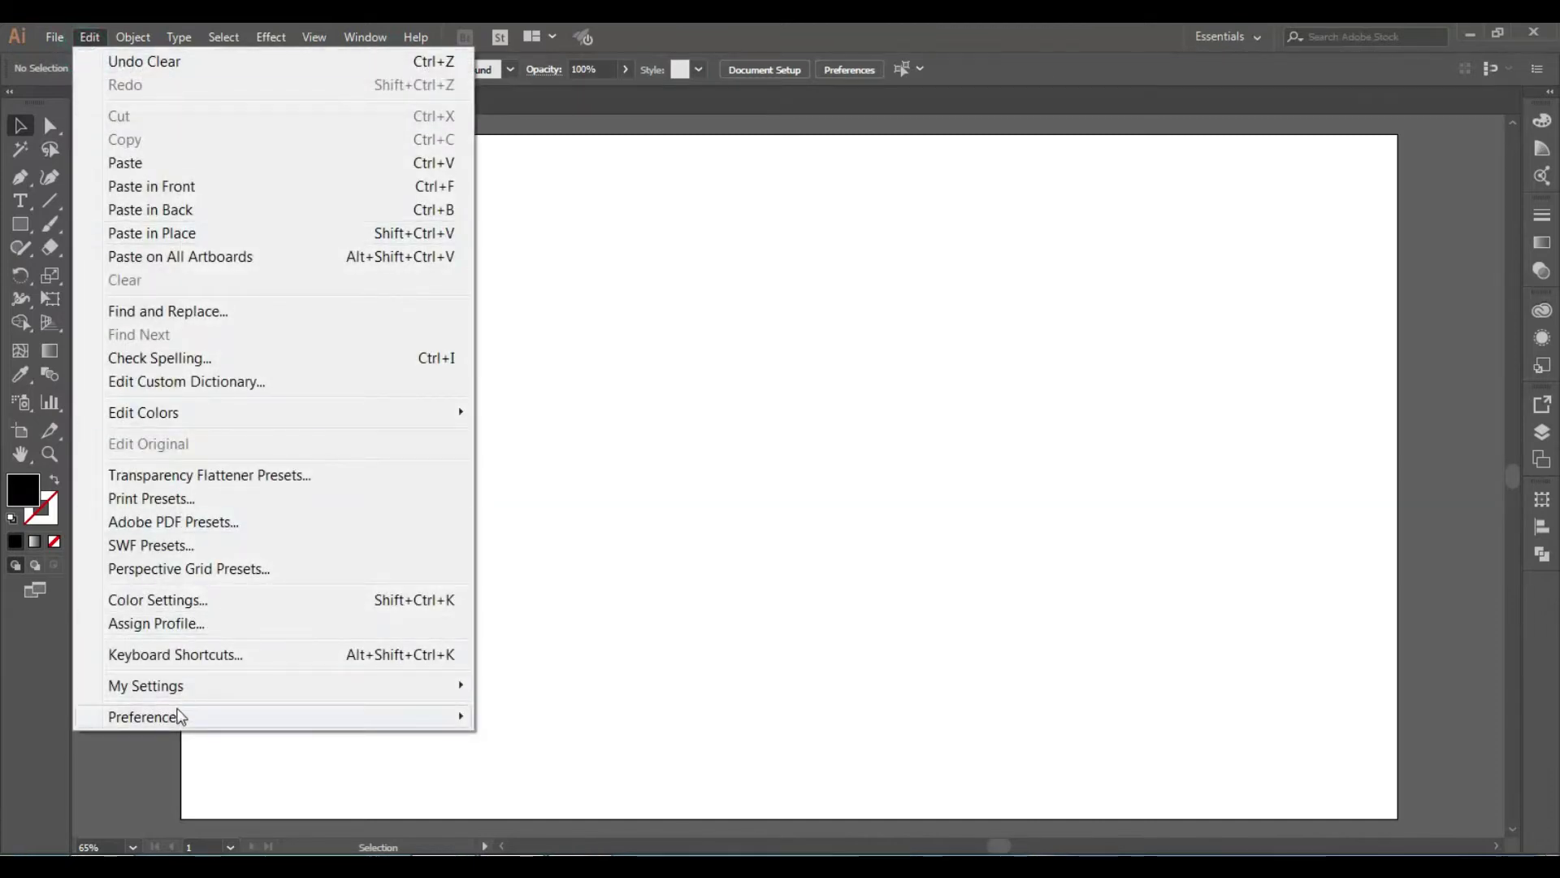
pyautogui.moveTo(145, 717)
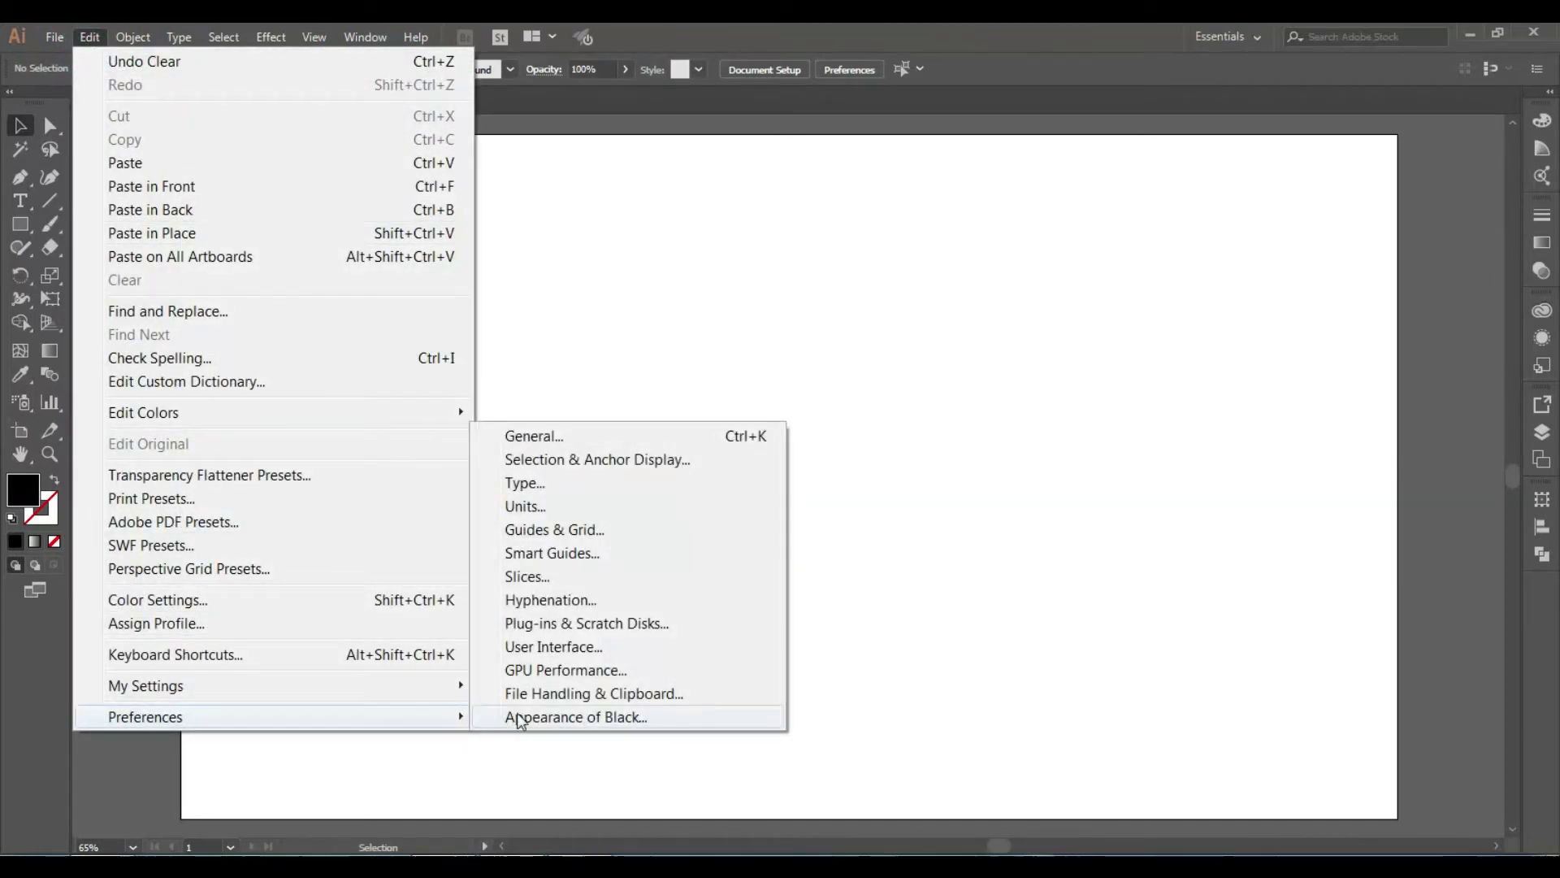
pyautogui.click(539, 487)
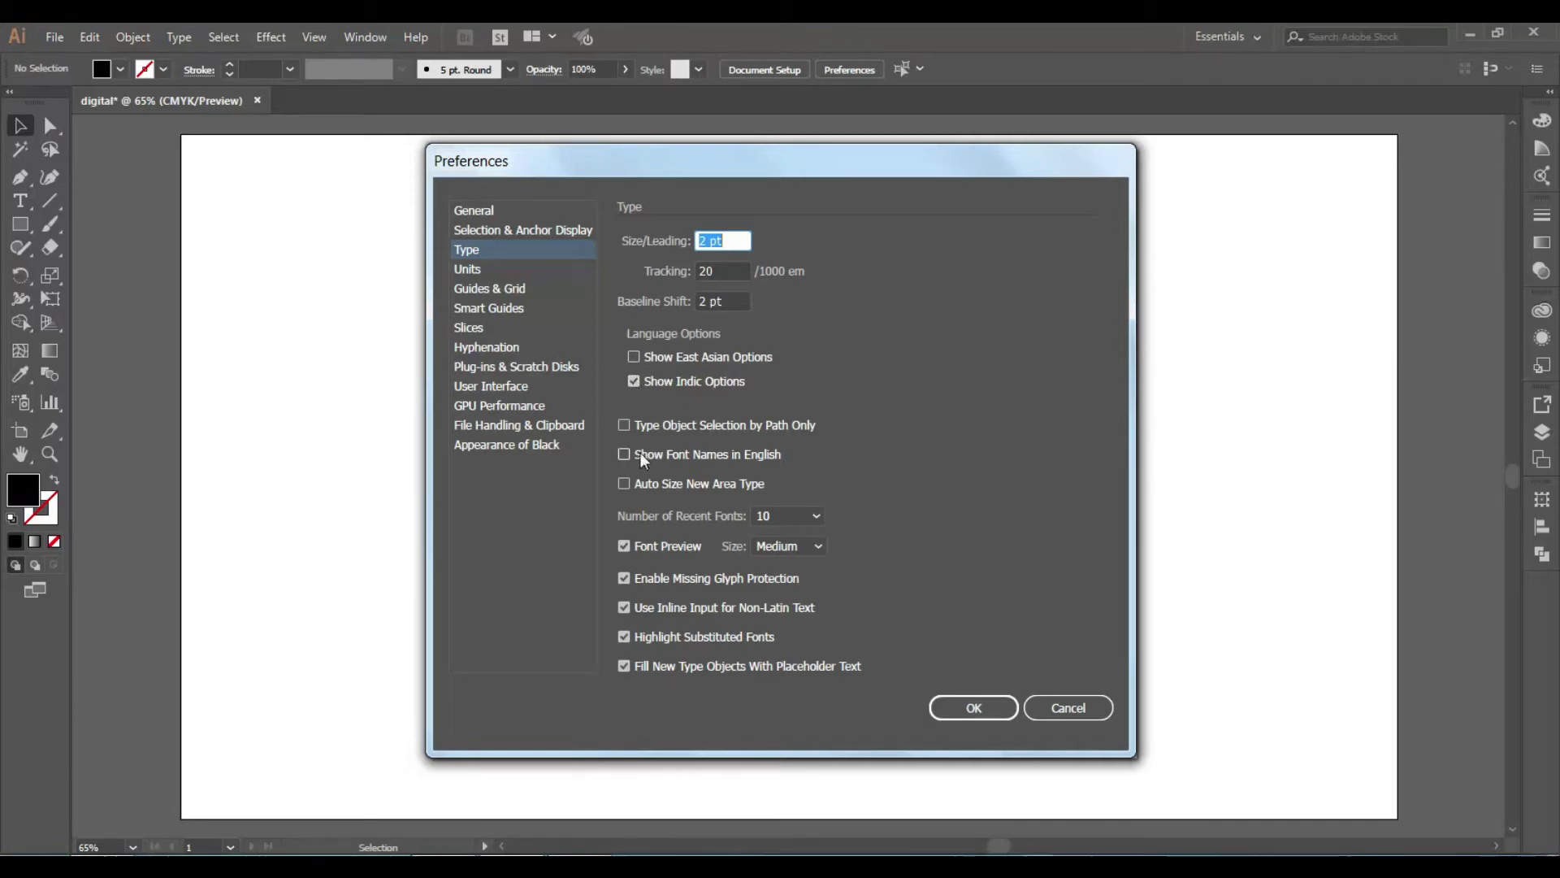
pyautogui.click(633, 357)
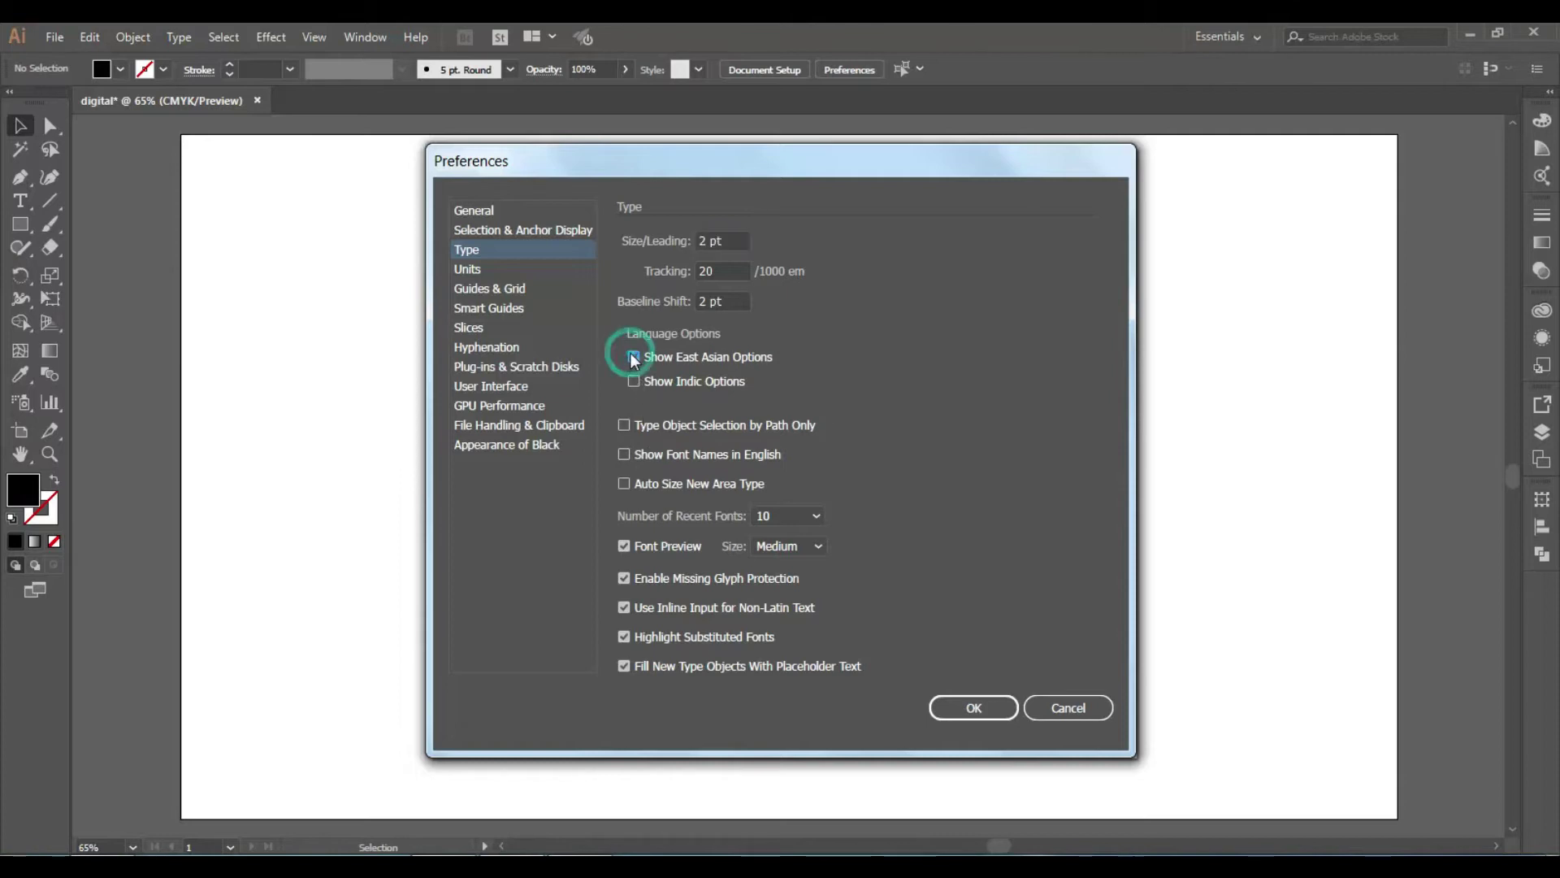
pyautogui.click(969, 707)
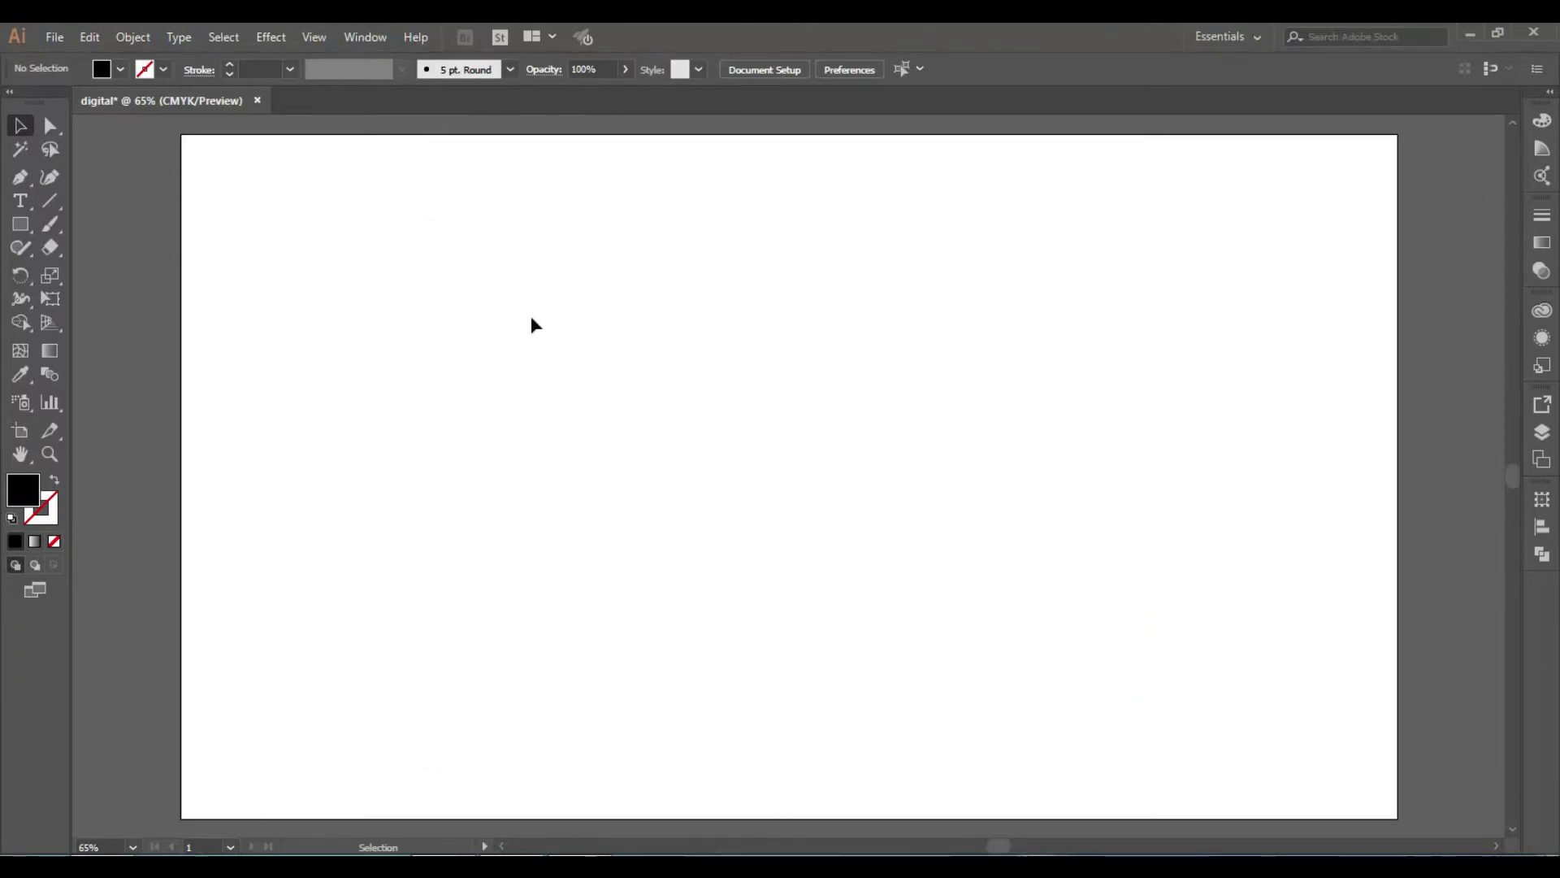
# Step: Quit Illustrator without saving the document and relaunch it from the Start menu
pyautogui.click(1535, 36)
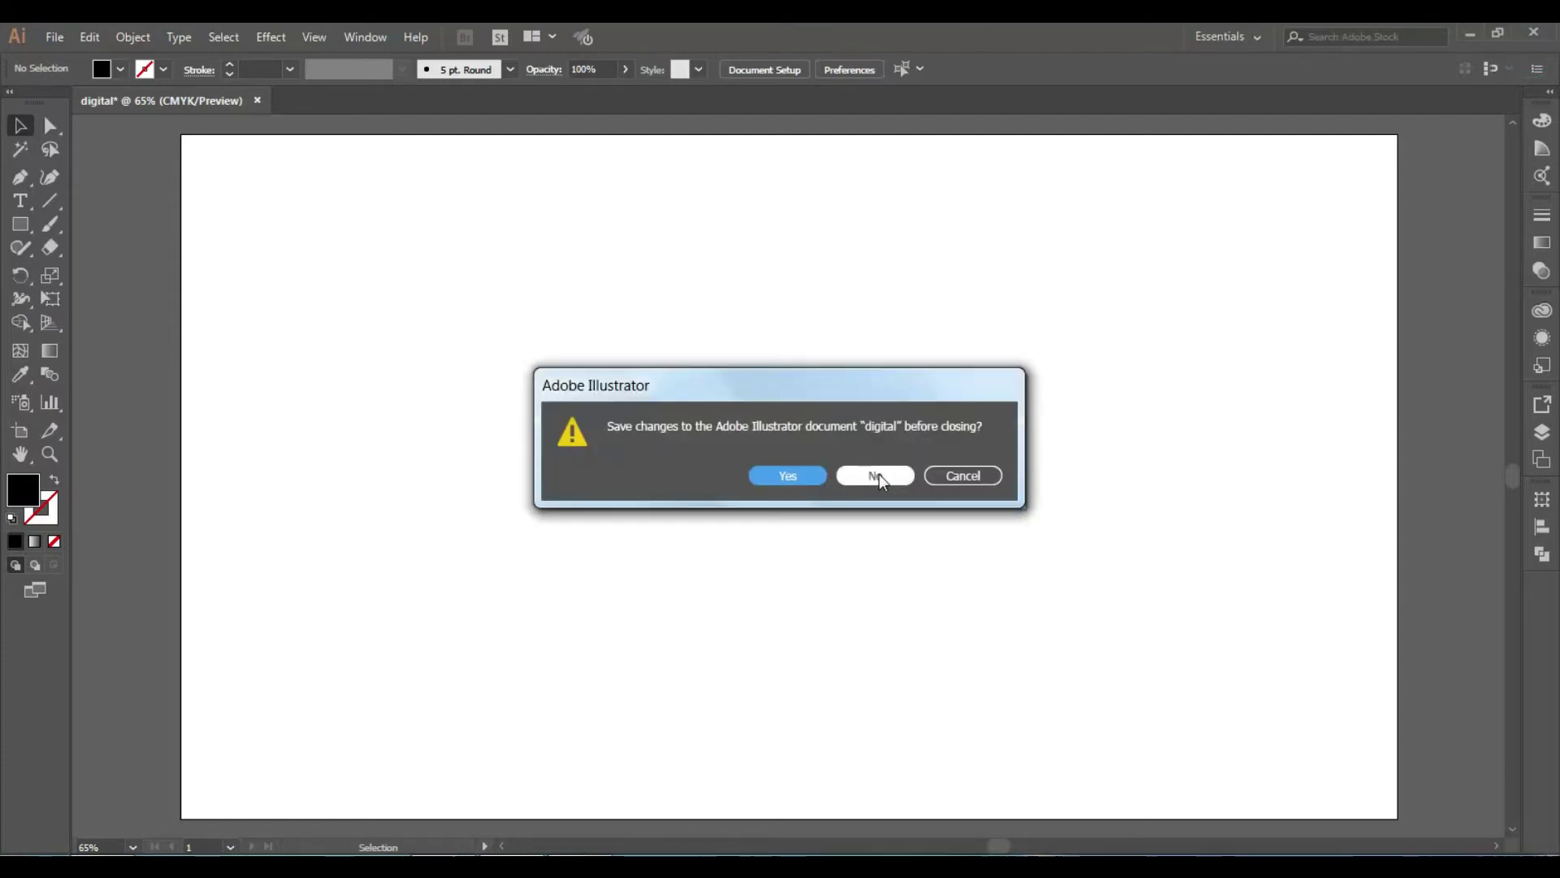
pyautogui.click(884, 478)
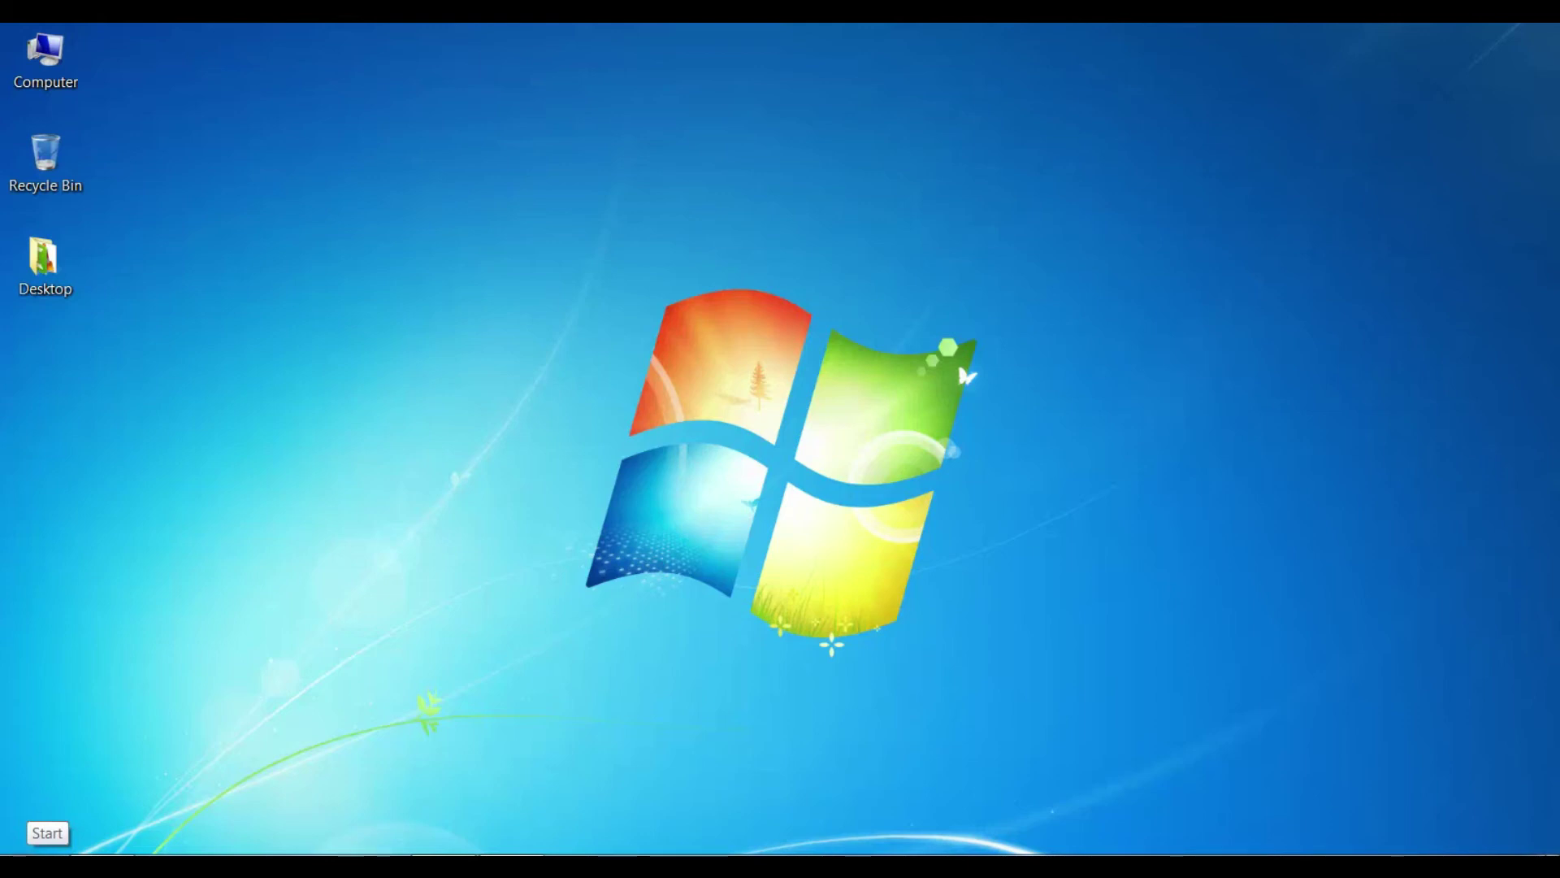
pyautogui.press('super')
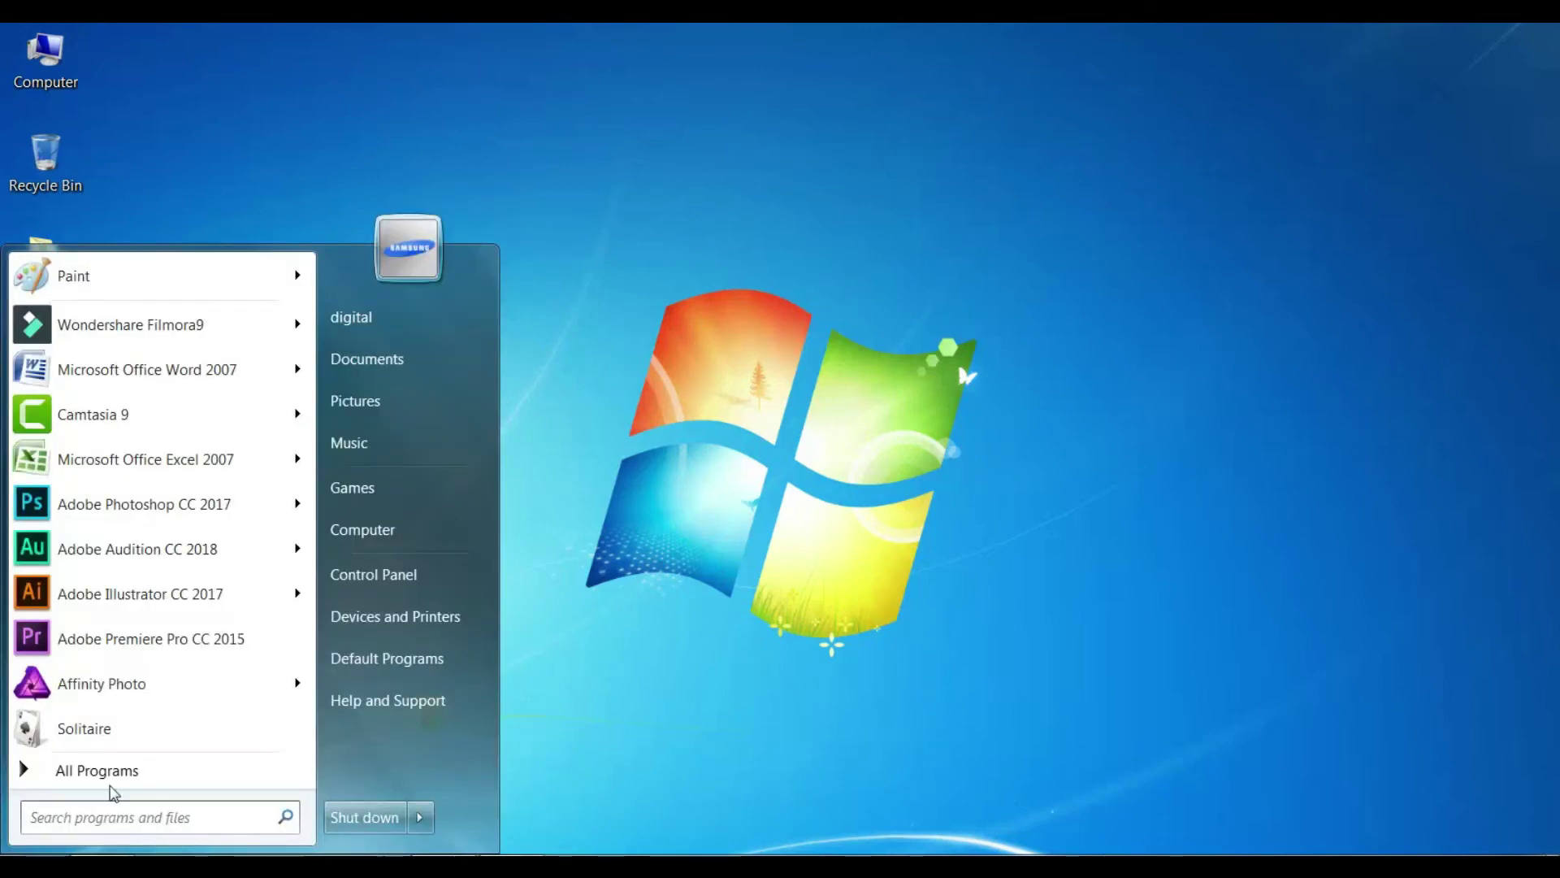
pyautogui.click(116, 597)
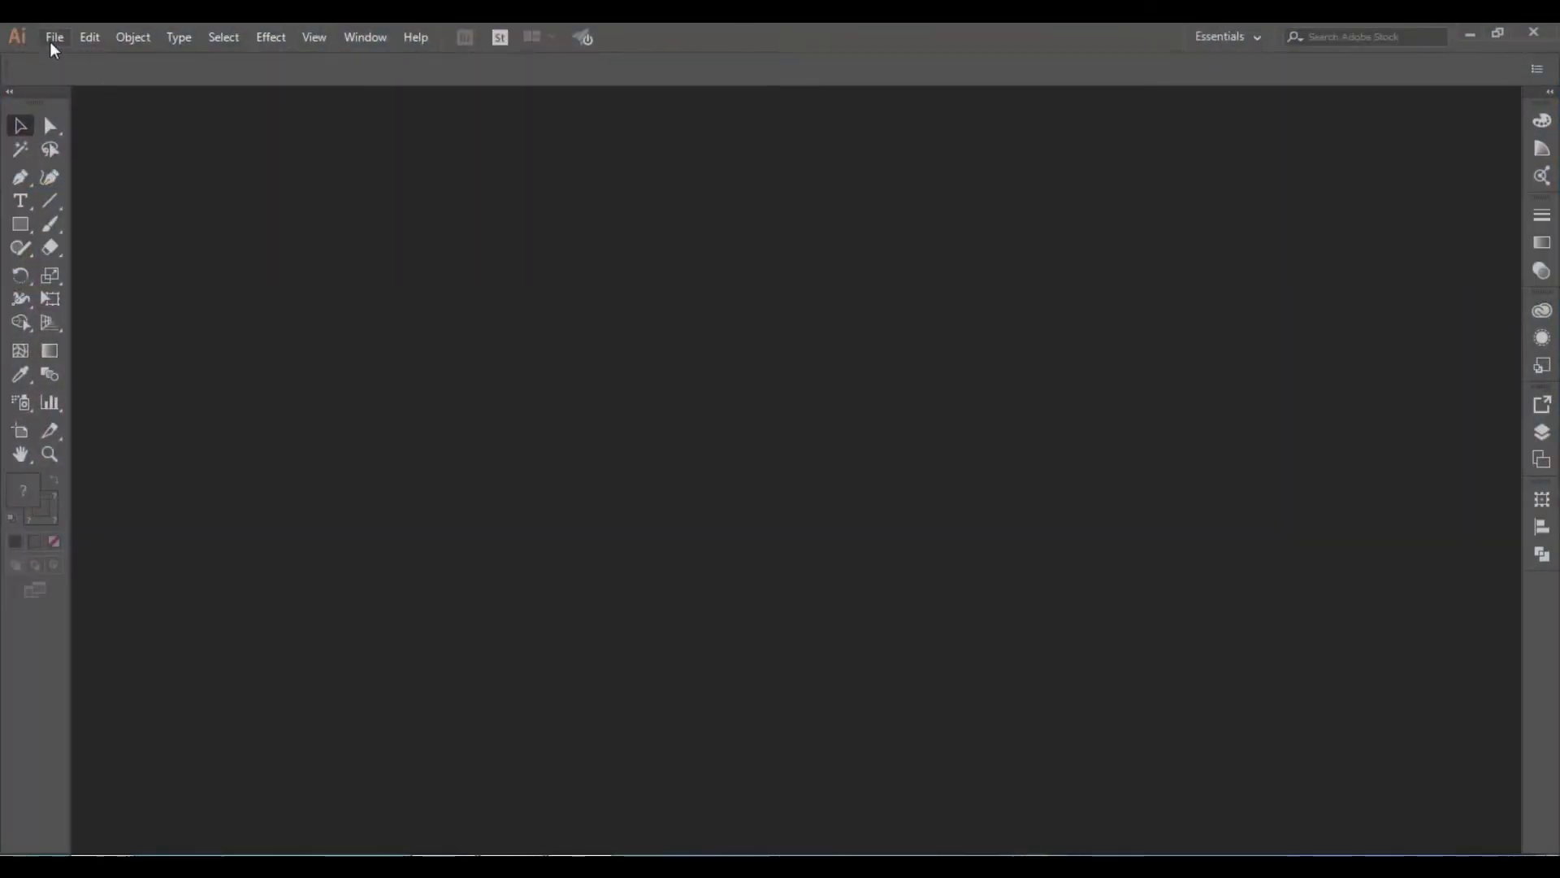
# Step: Create a blank 1920x1080 document and switch to Google Translate in the browser
pyautogui.click(54, 37)
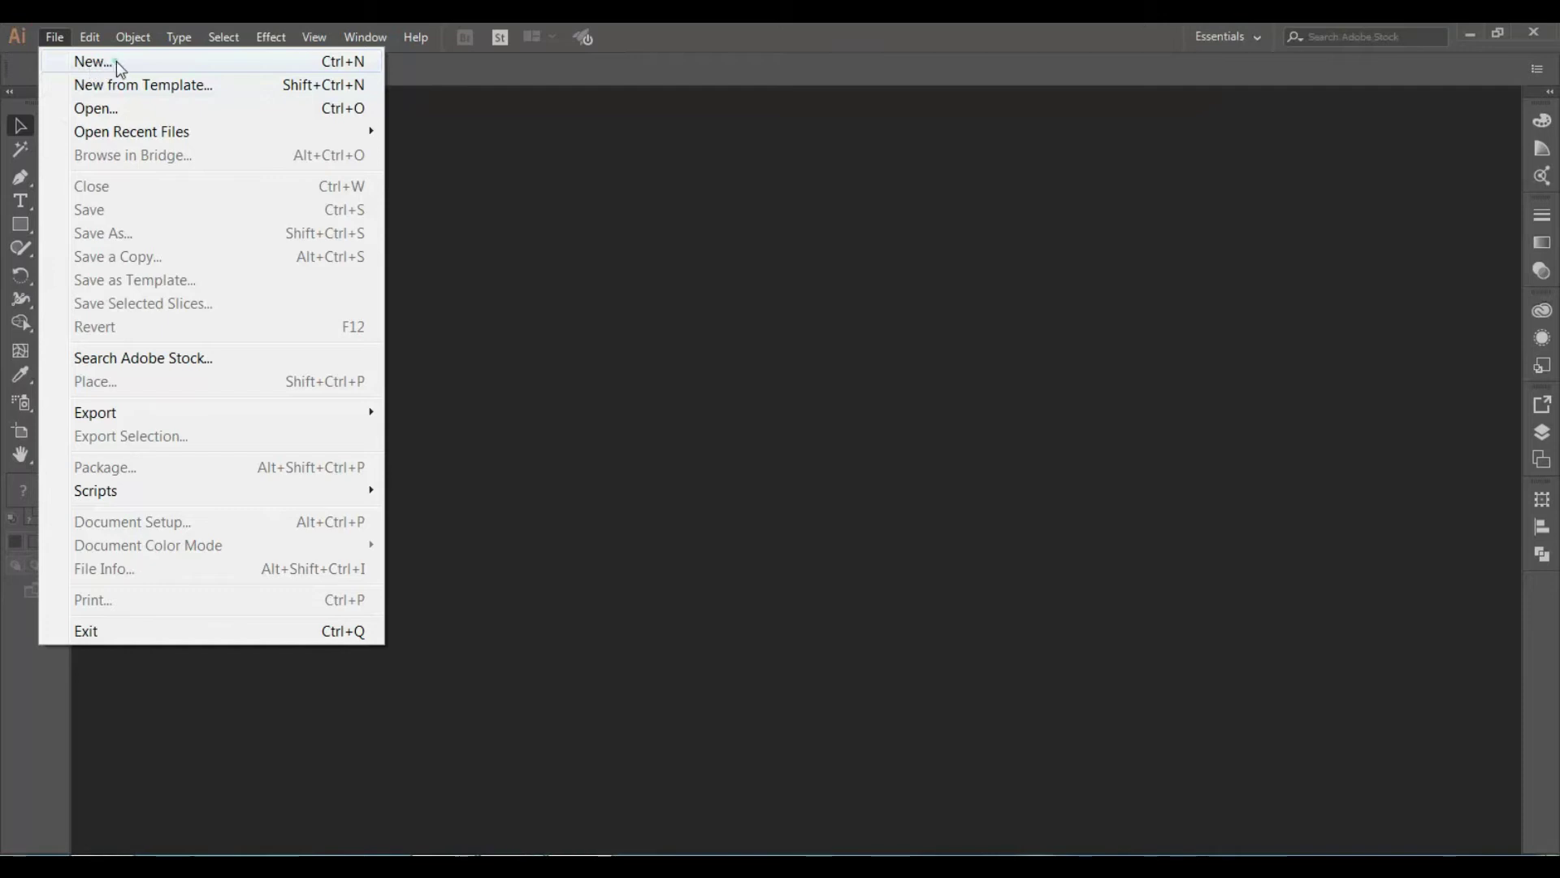
pyautogui.click(115, 61)
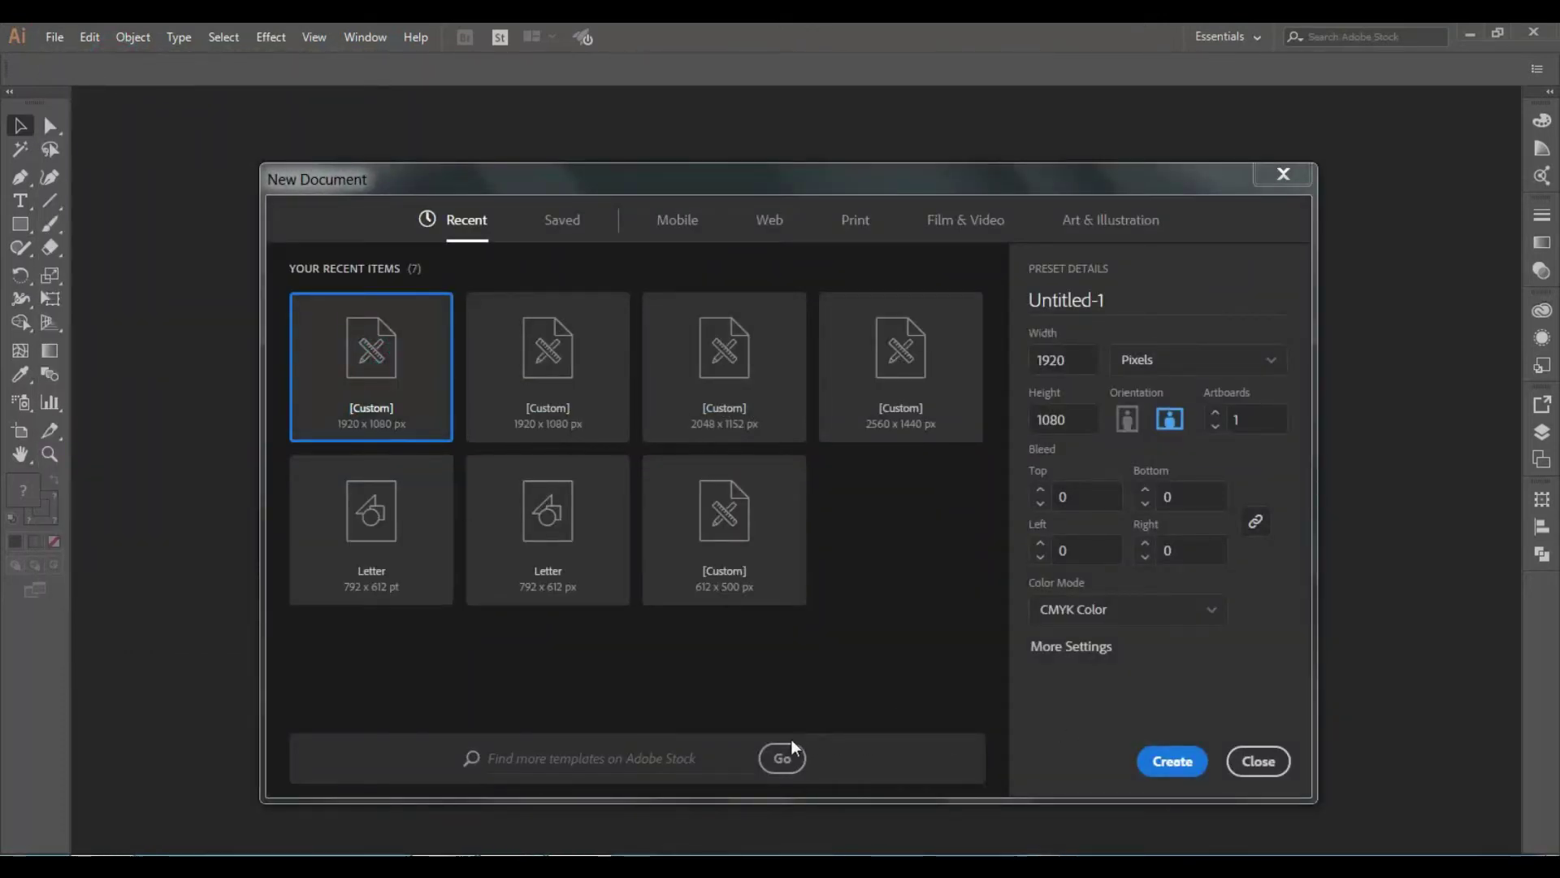
pyautogui.click(1168, 760)
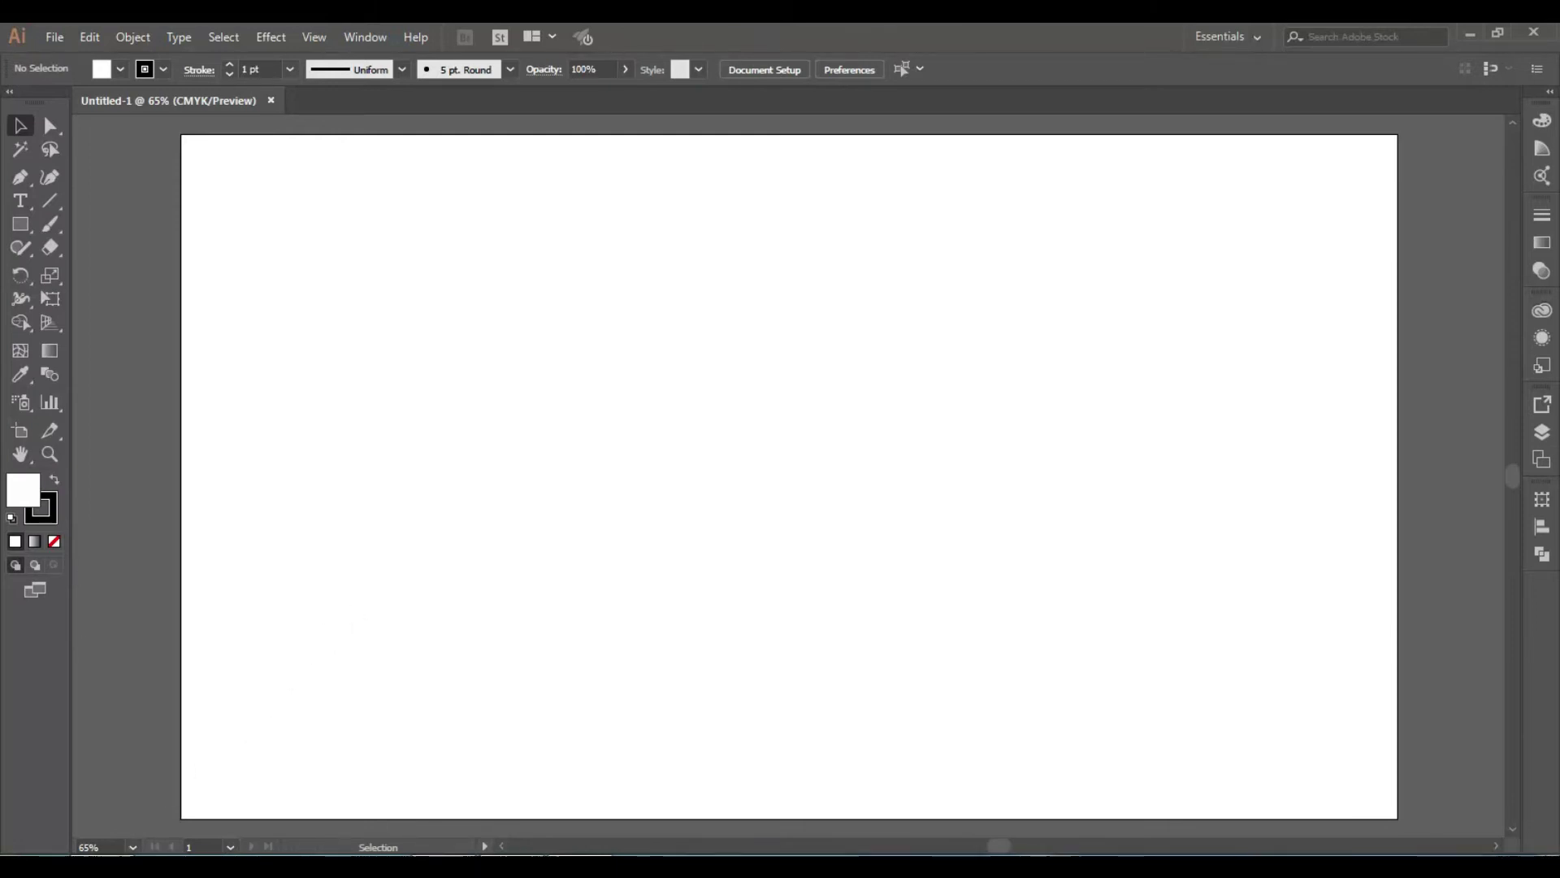
pyautogui.hotkey('alt', 'Tab')
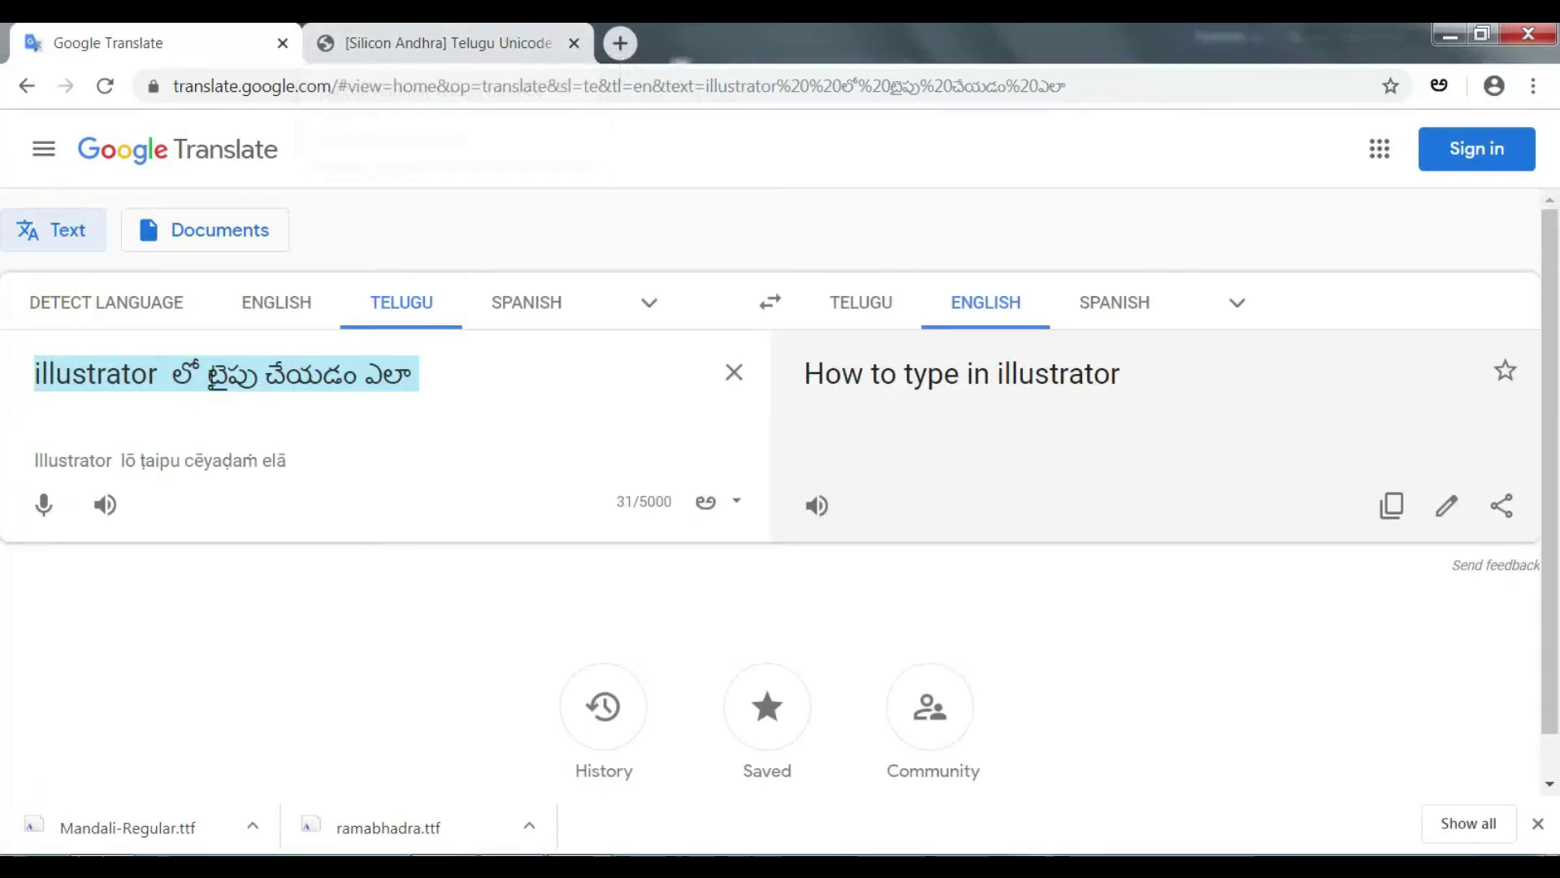
# Step: Copy the Telugu phrase from Google Translate and paste it into a new artboard text object
pyautogui.rightClick(211, 378)
pyautogui.click(262, 424)
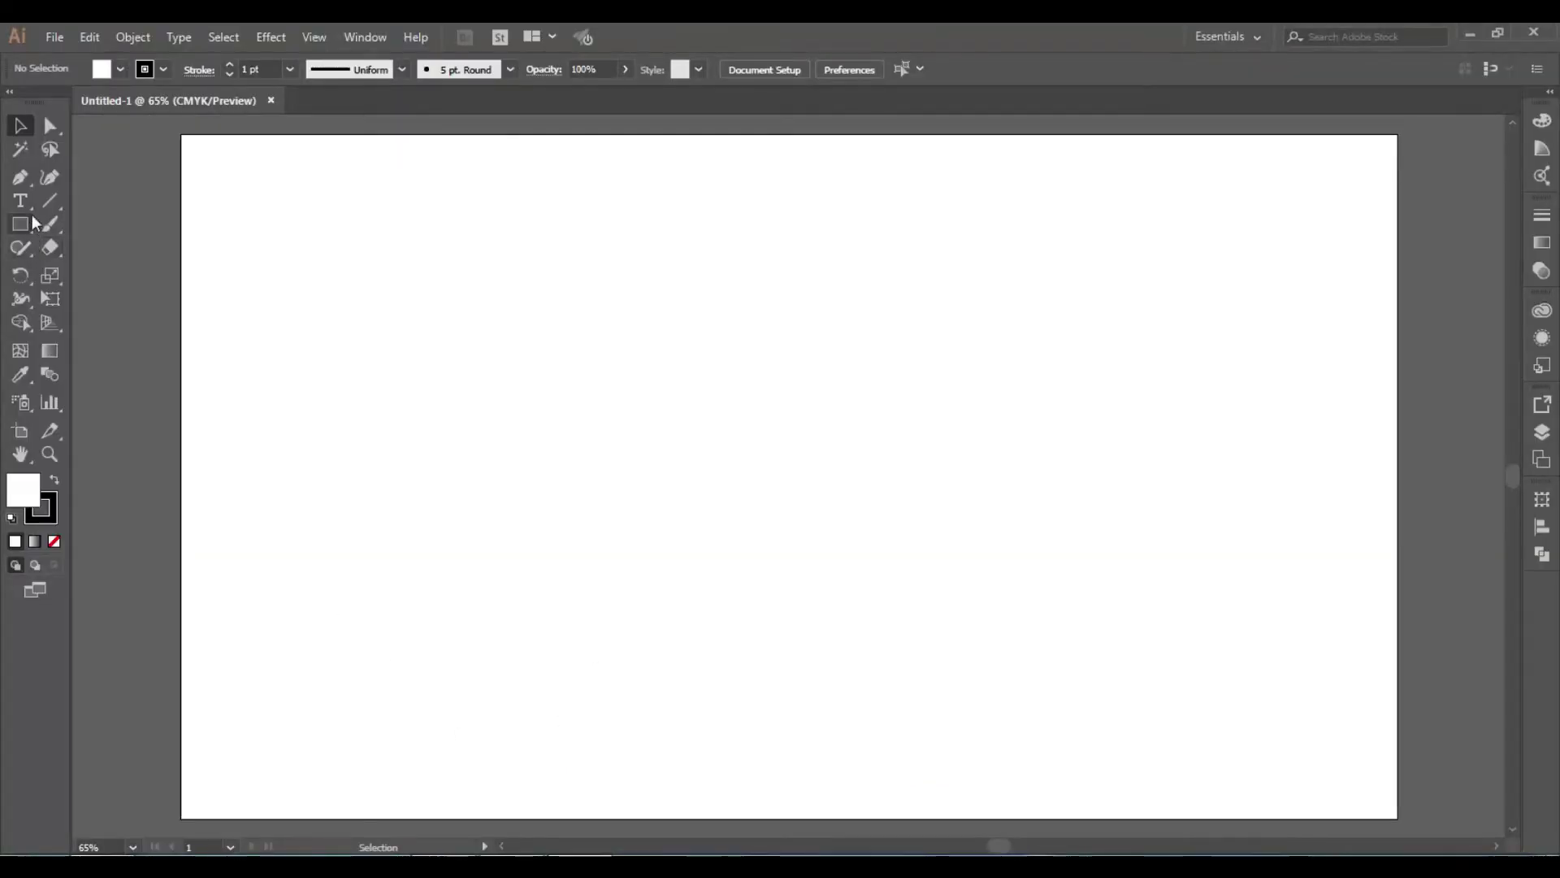
pyautogui.click(23, 203)
pyautogui.click(394, 360)
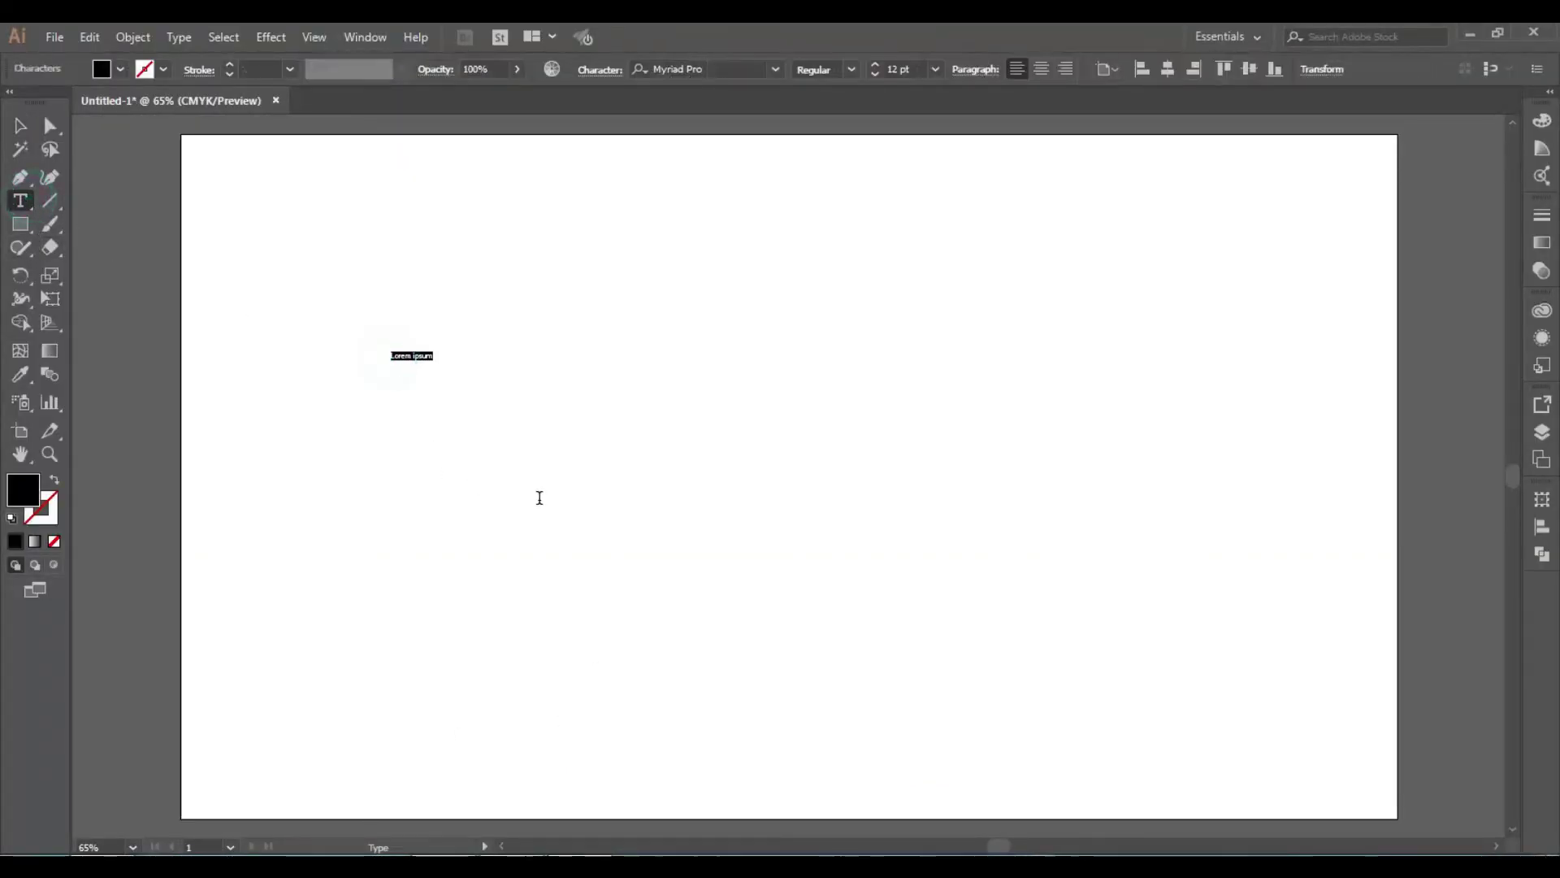
pyautogui.hotkey('ctrl', 'v')
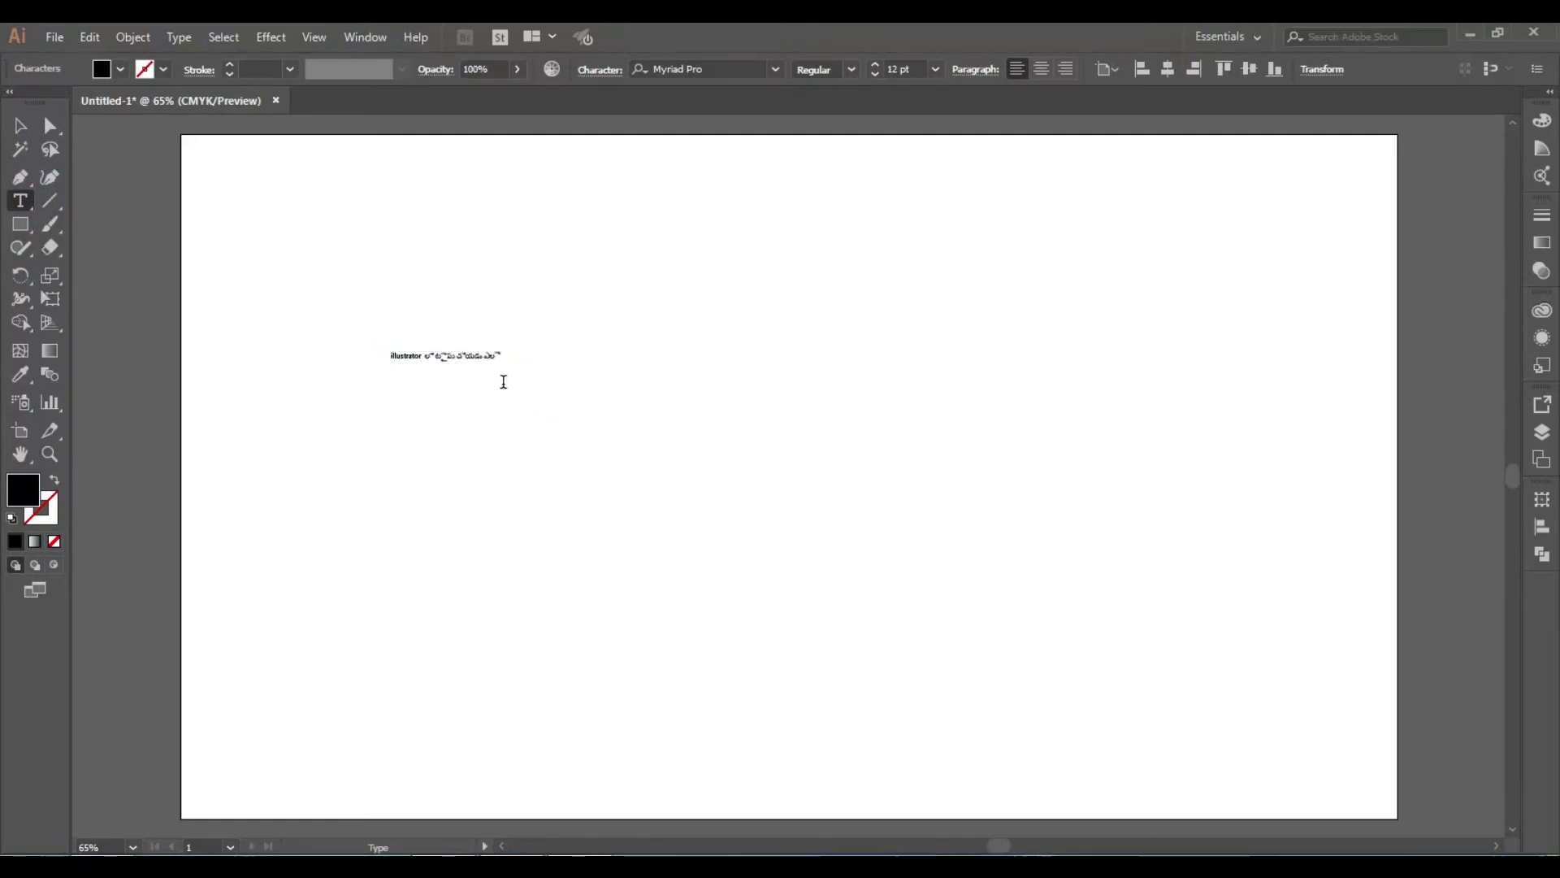
# Step: Enlarge and reposition the broken-glyph Telugu headline, then delete it
pyautogui.press('Escape')
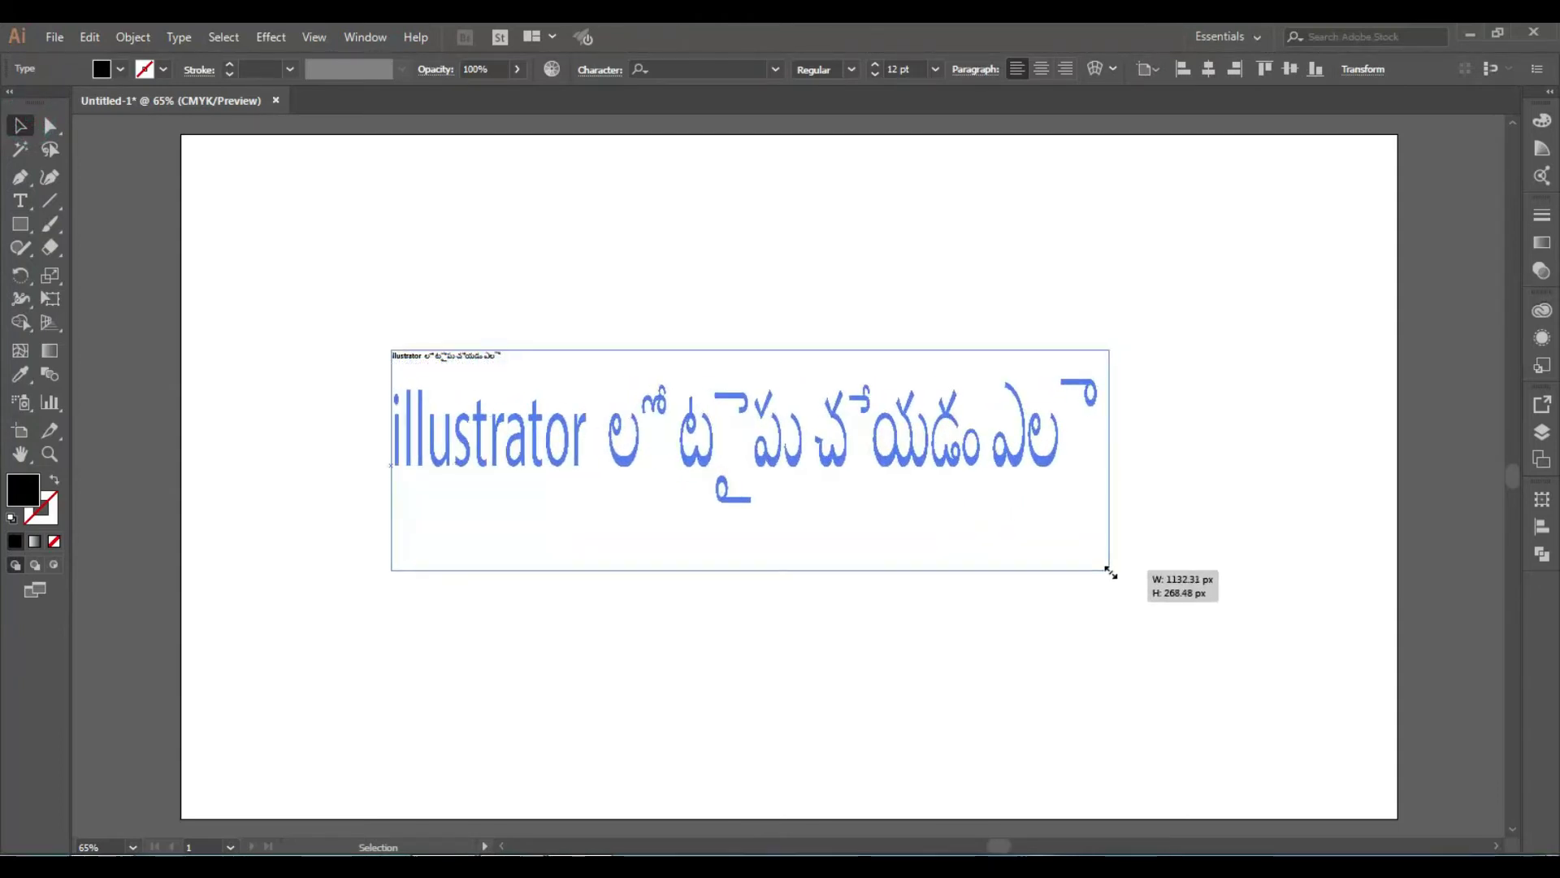
pyautogui.moveTo(501, 363); pyautogui.dragTo(1111, 573)
pyautogui.moveTo(898, 459); pyautogui.dragTo(865, 352)
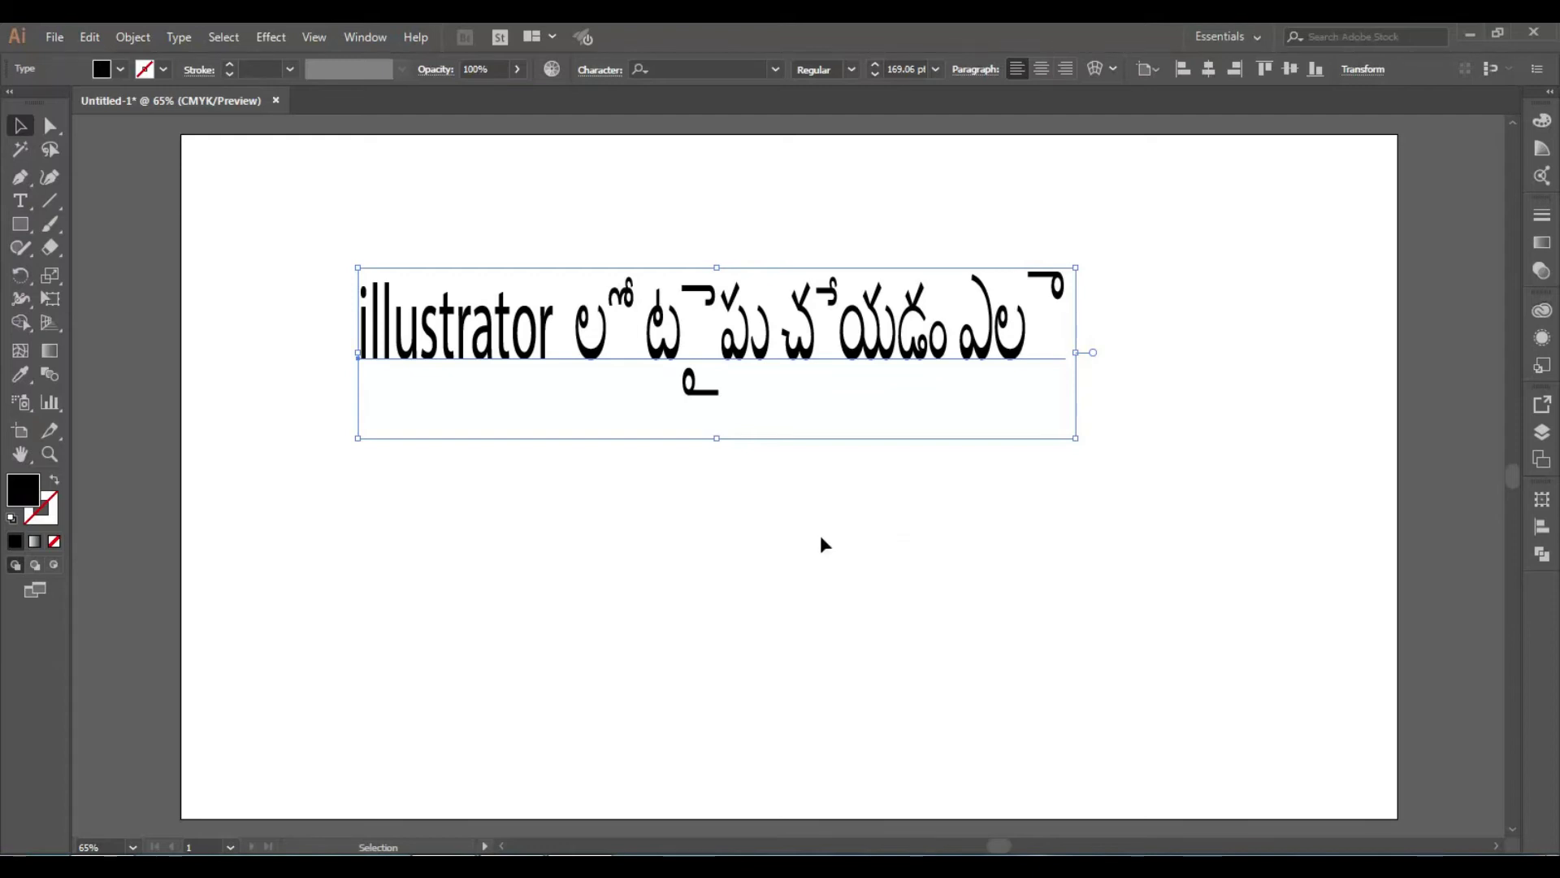
pyautogui.press('Delete')
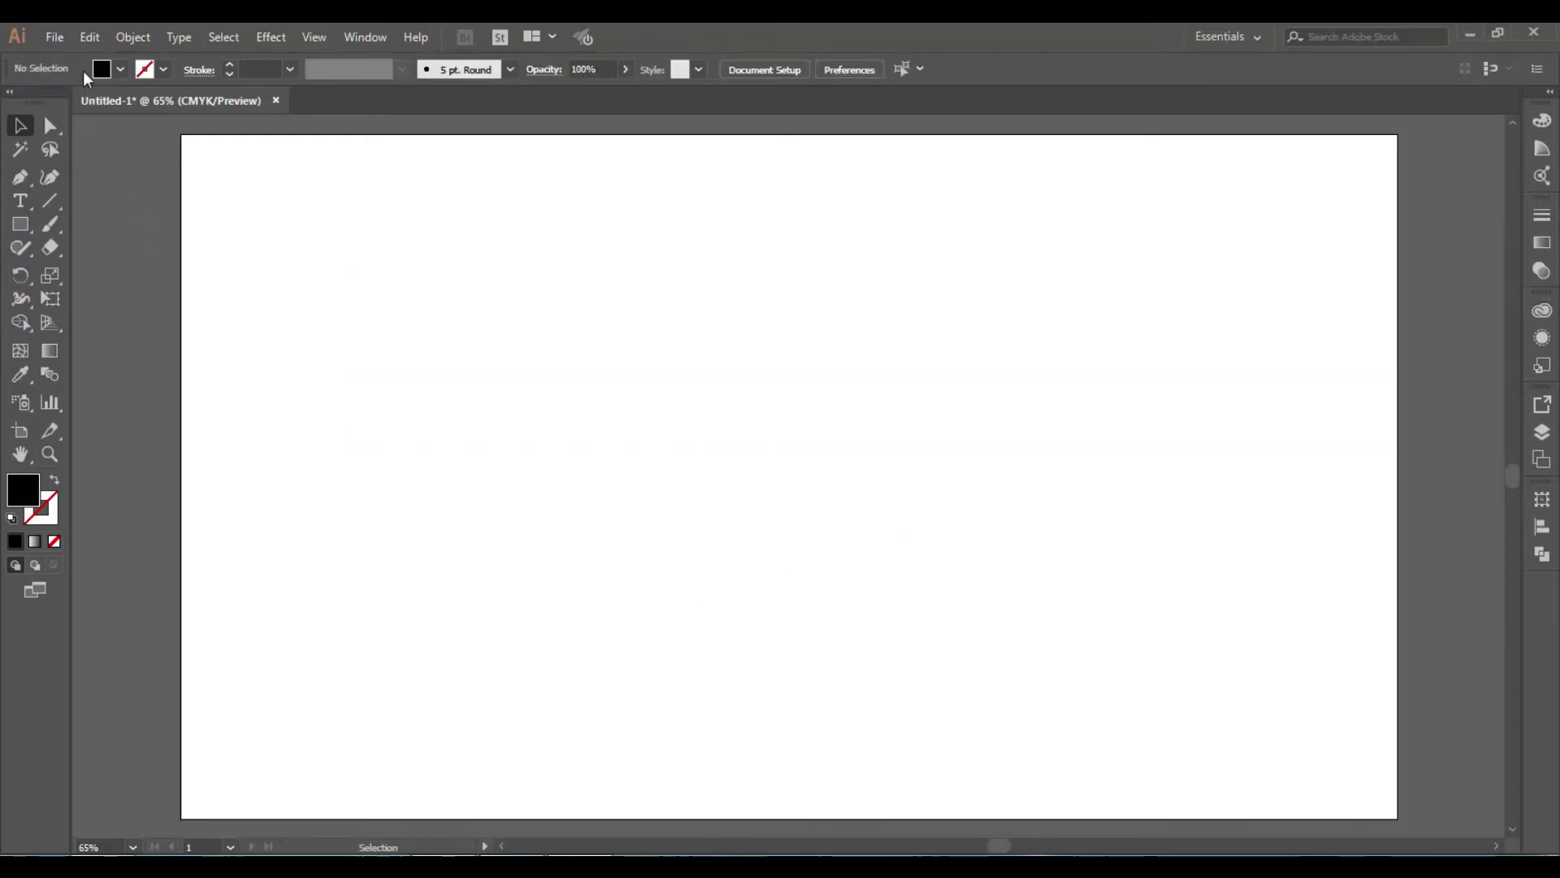
# Step: Turn on Show Indic Options and turn off East Asian options in Type preferences
pyautogui.click(90, 37)
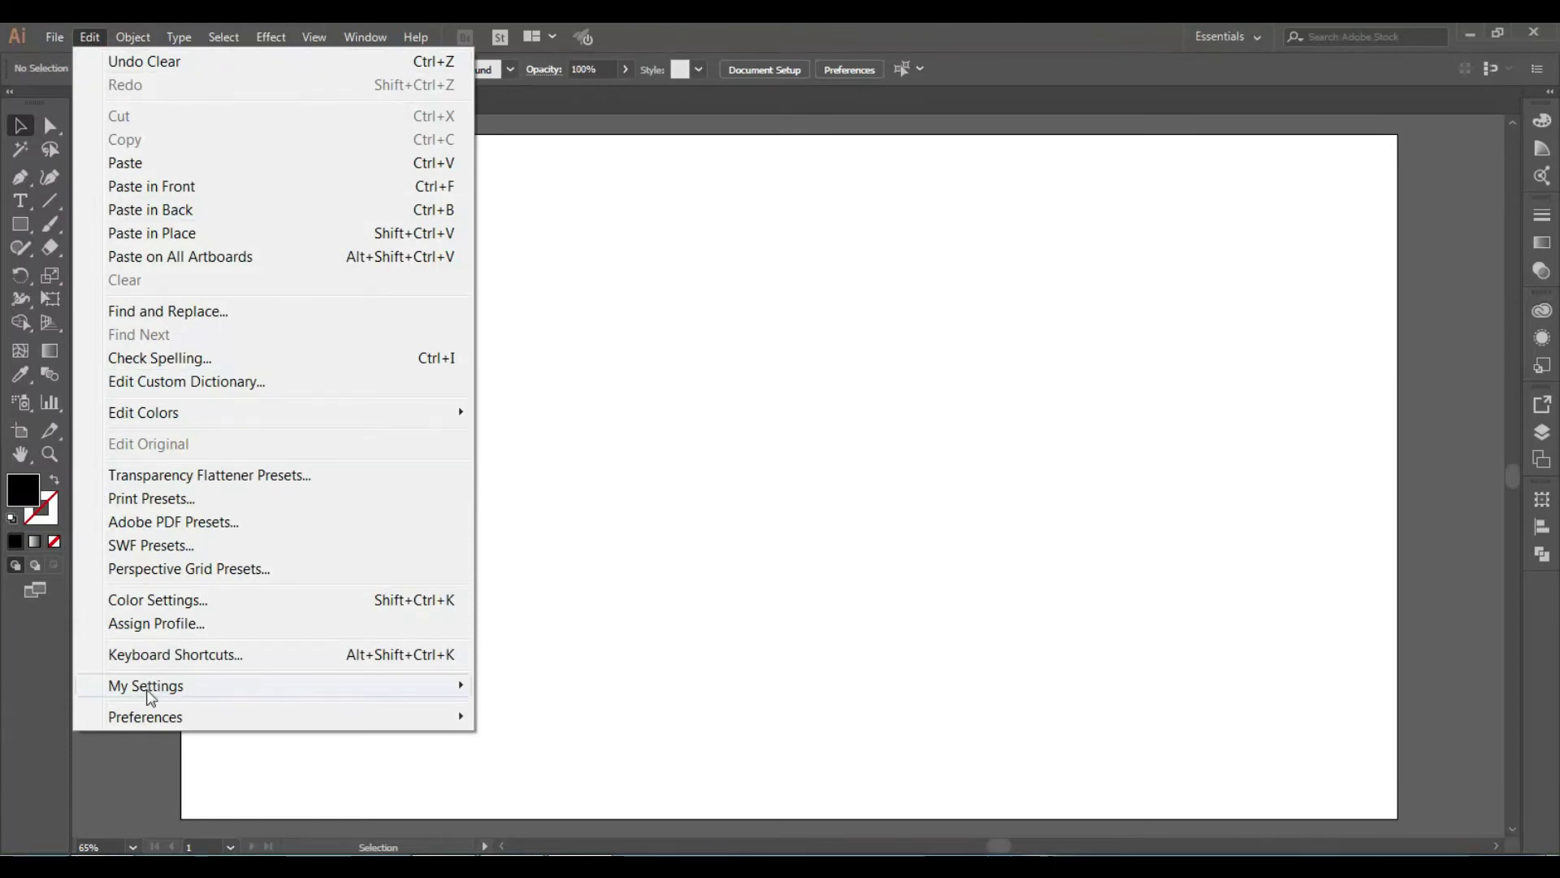
pyautogui.moveTo(145, 717)
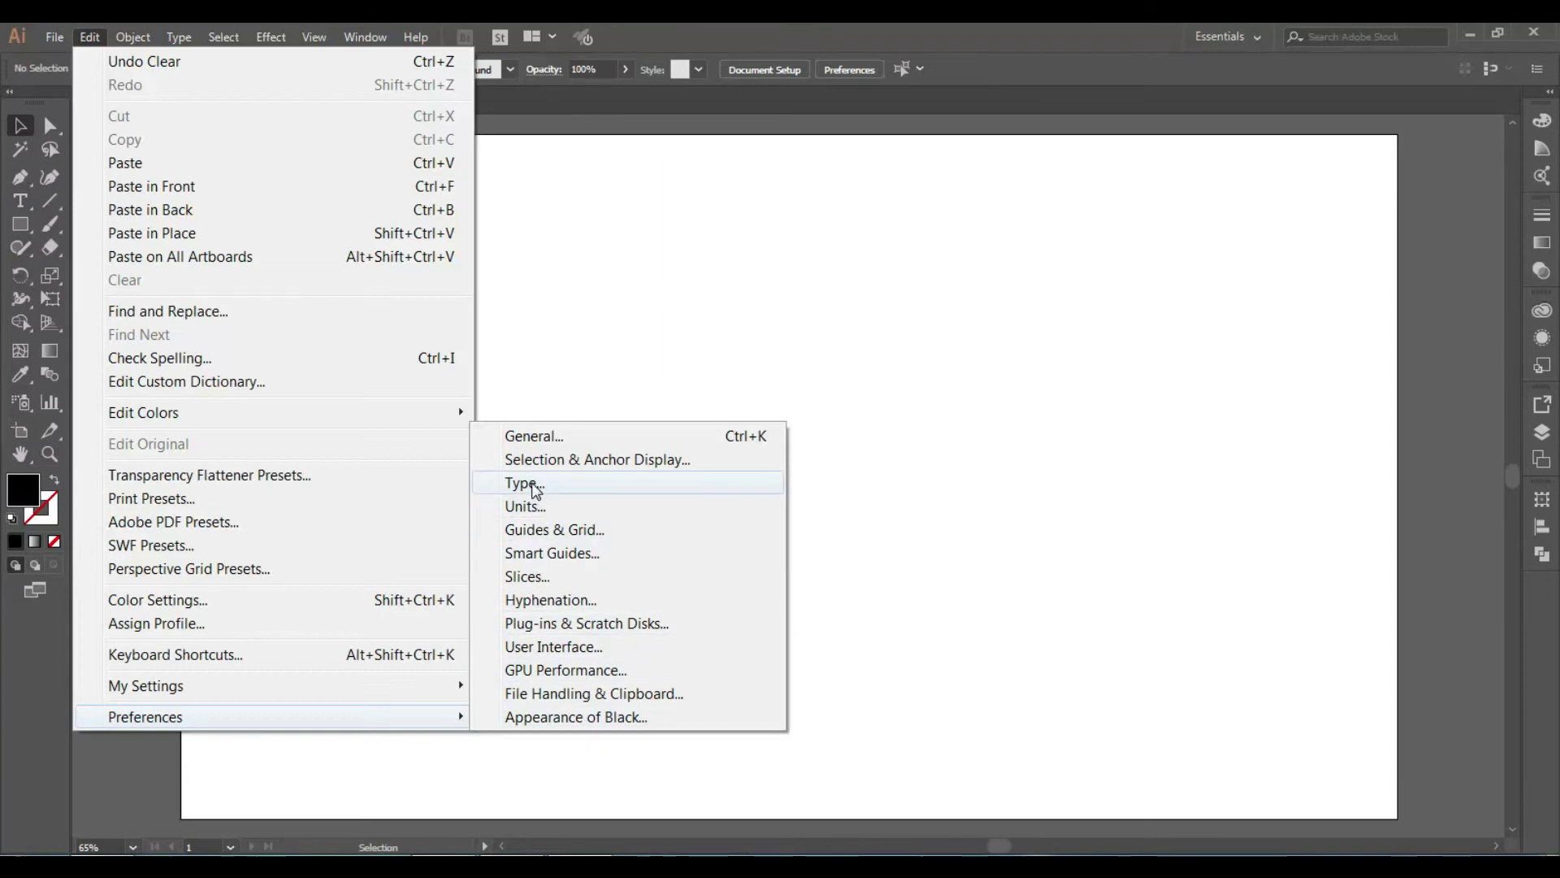
pyautogui.click(530, 486)
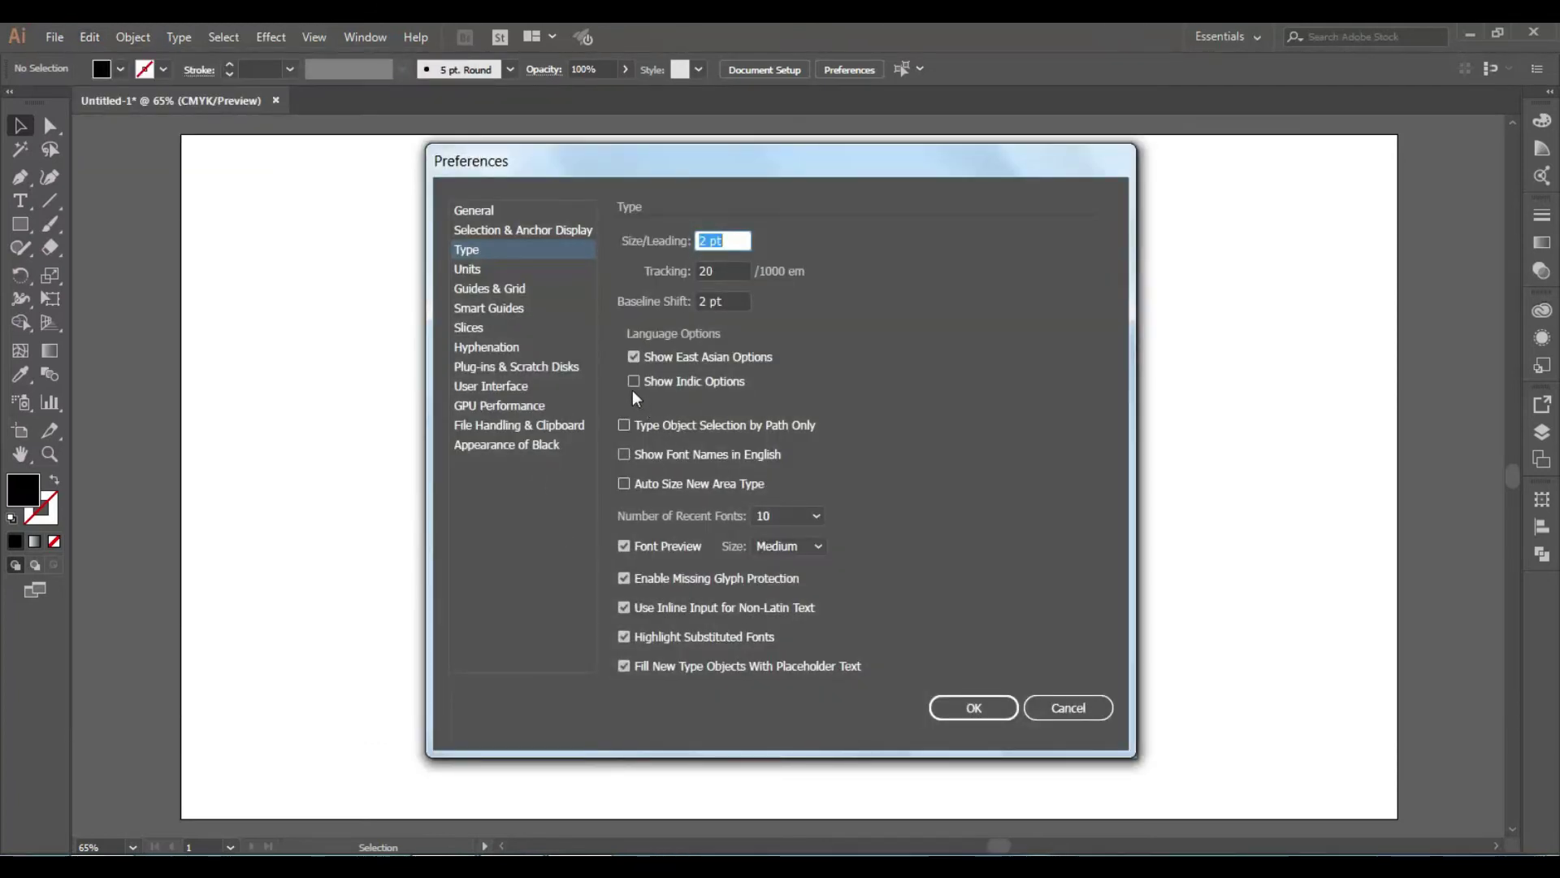
pyautogui.click(634, 381)
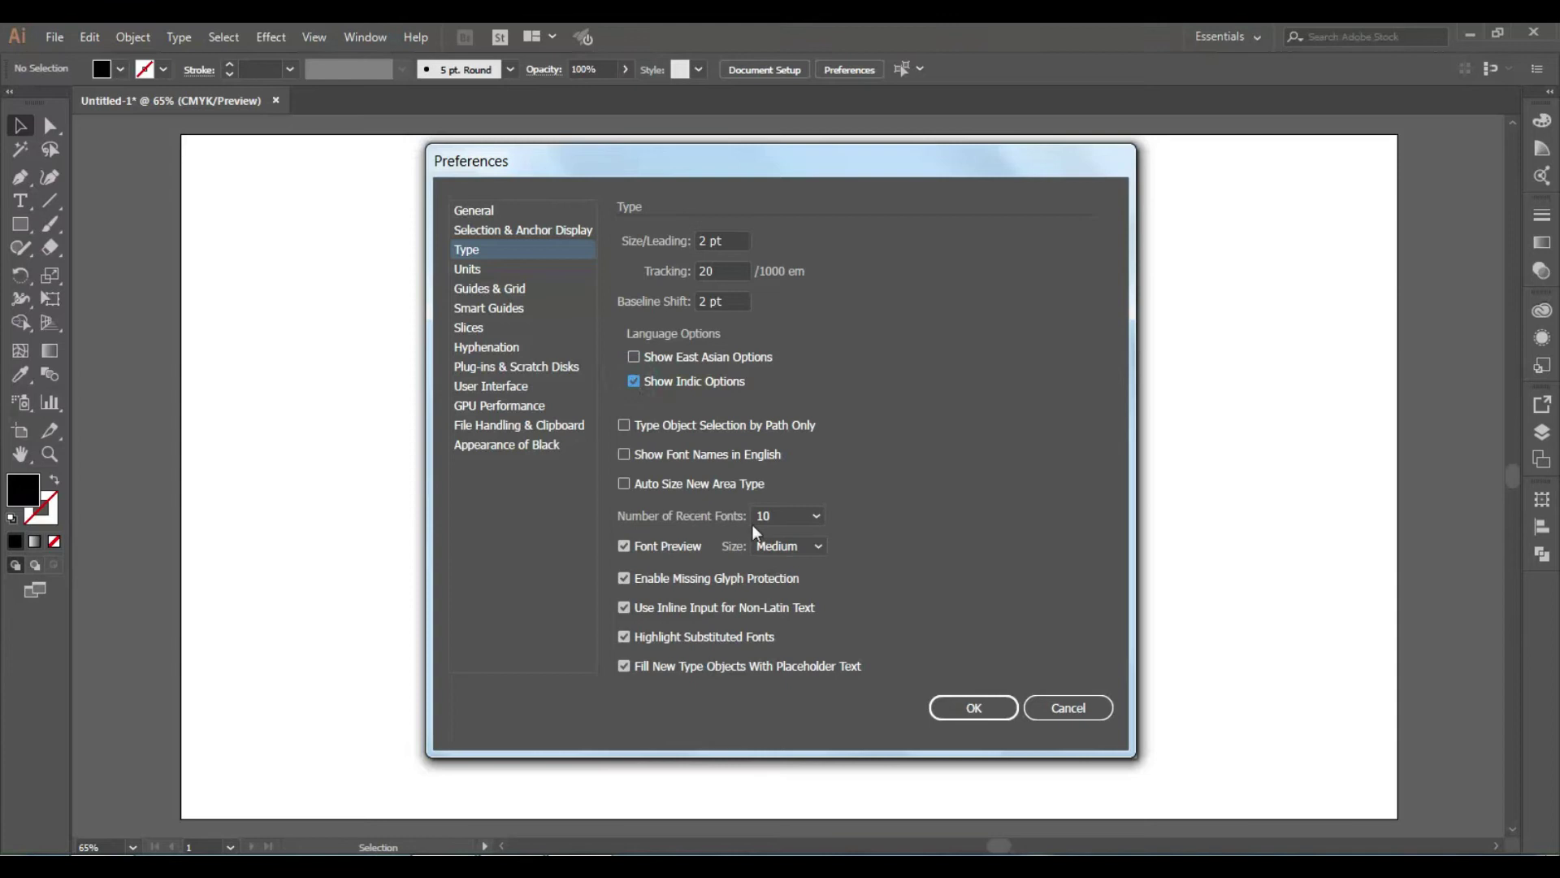
pyautogui.click(984, 710)
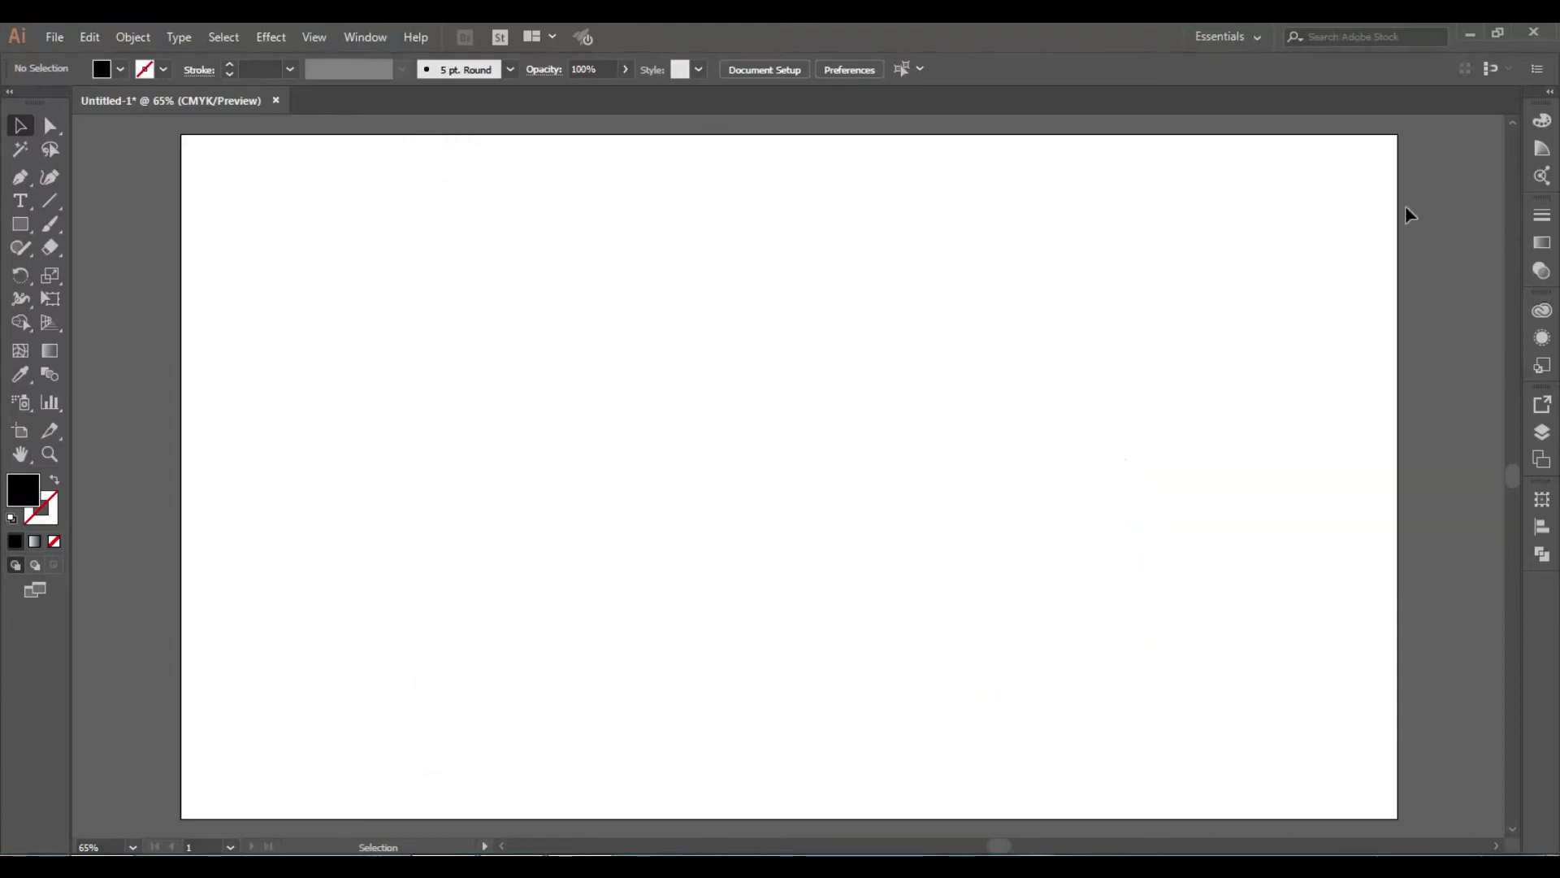
# Step: Quit Illustrator without saving Untitled-1 and relaunch it from the Start menu
pyautogui.click(1535, 32)
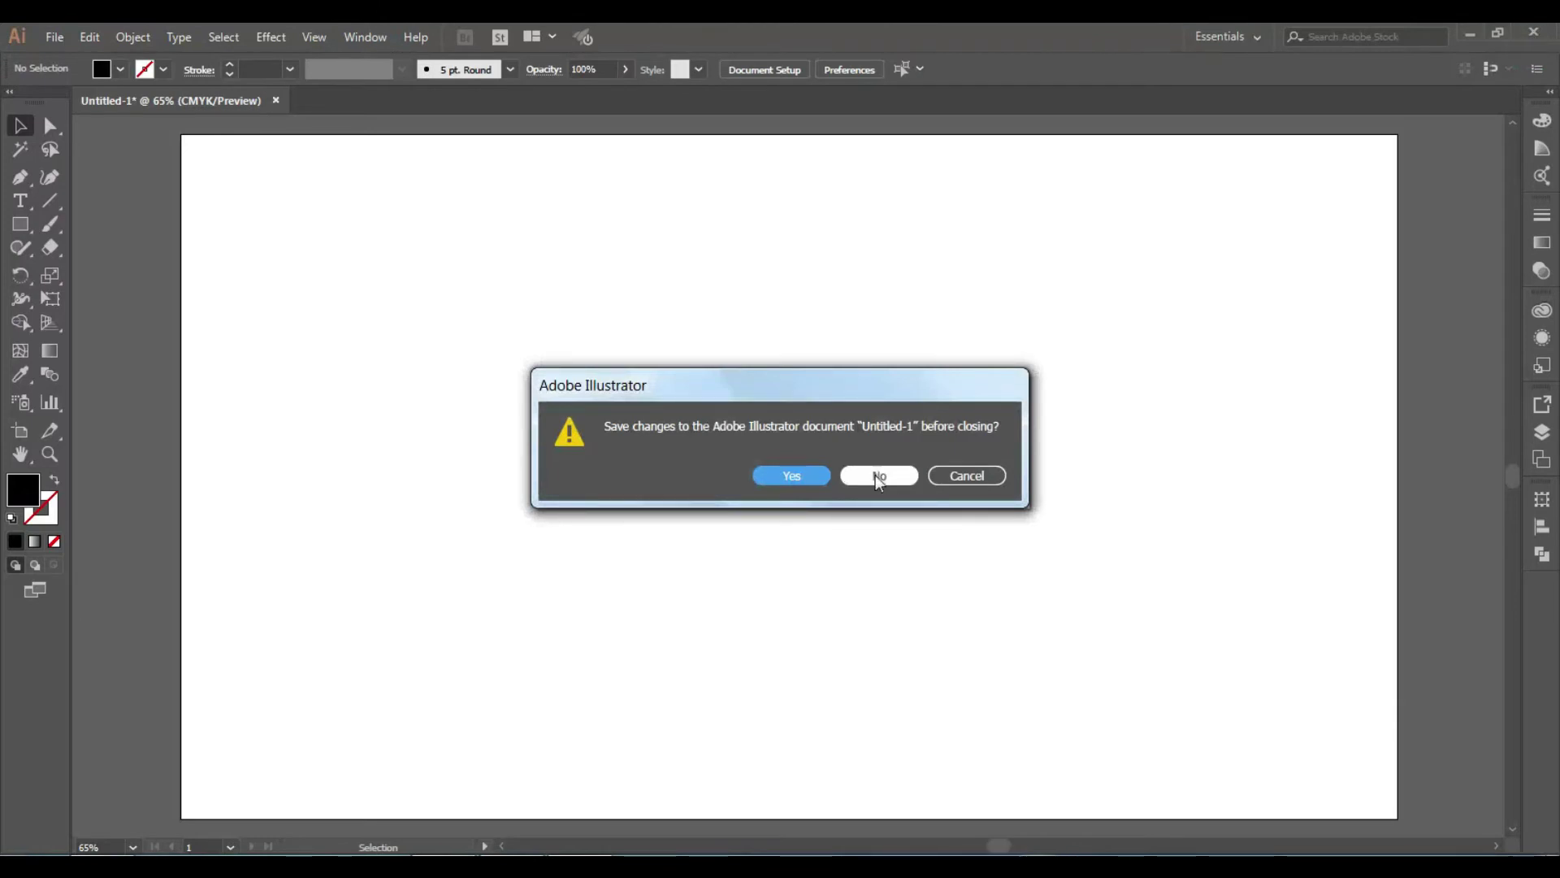
pyautogui.click(878, 479)
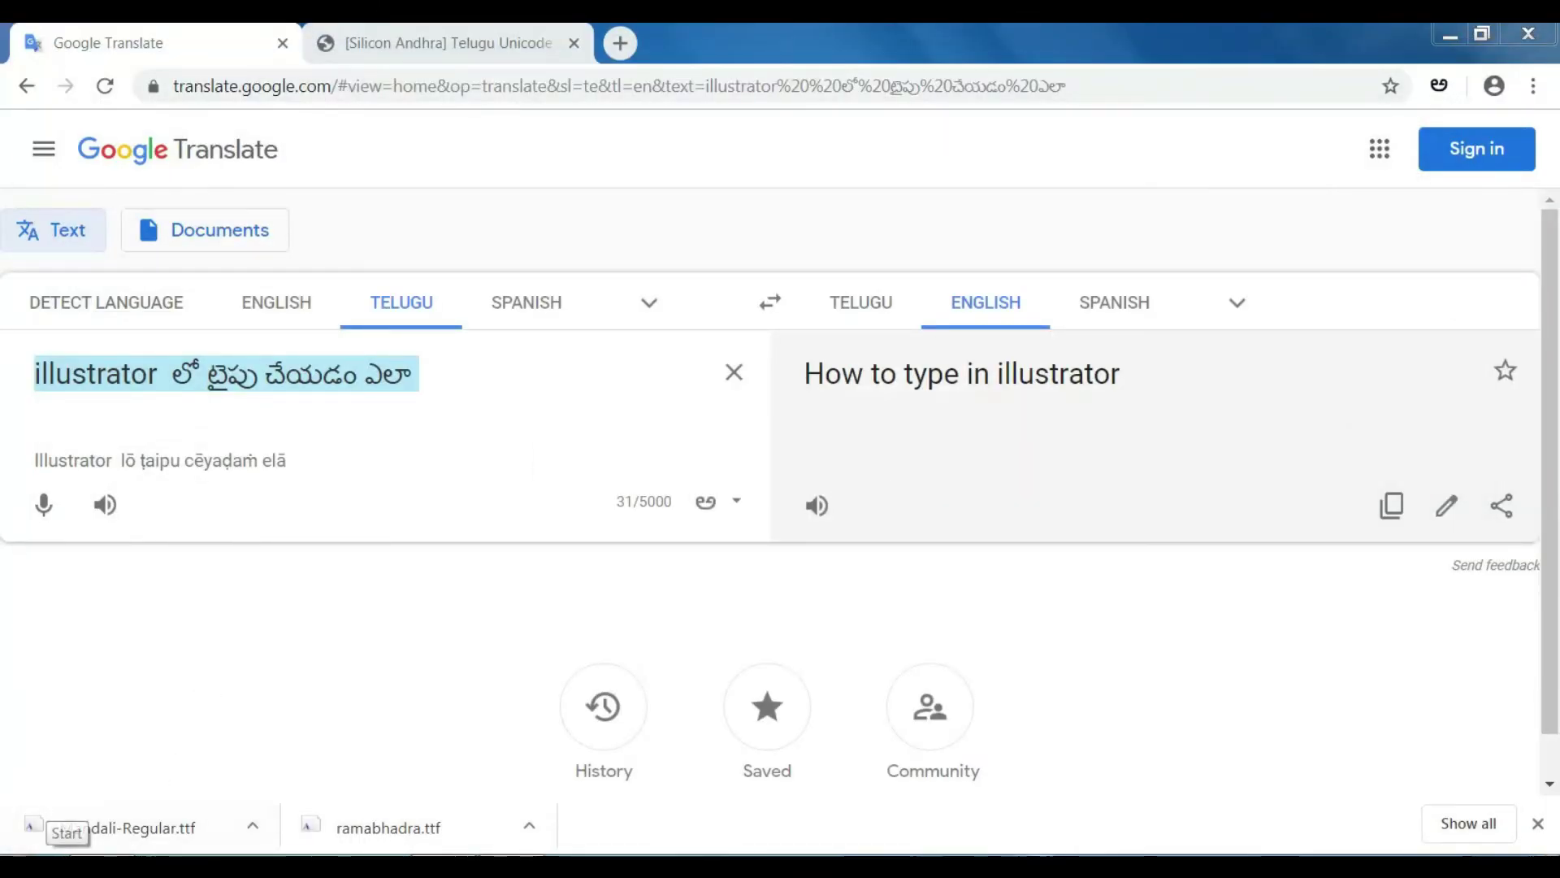
pyautogui.click(40, 866)
pyautogui.click(121, 594)
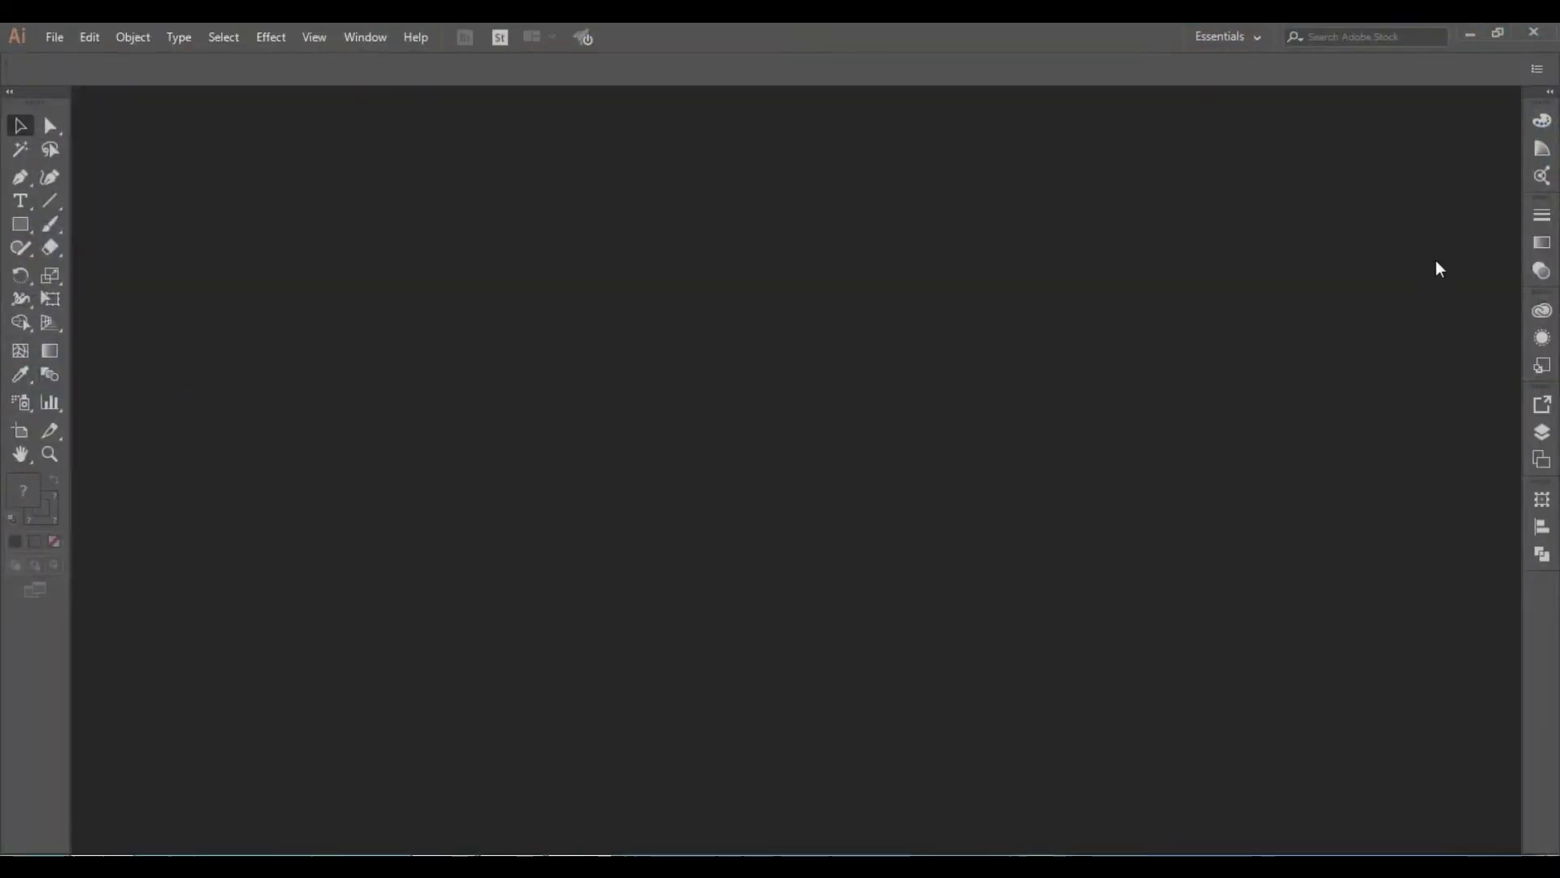
# Step: Create a blank 1920x1080 document and put the cursor after 'illustrator' in Google Translate
pyautogui.click(60, 37)
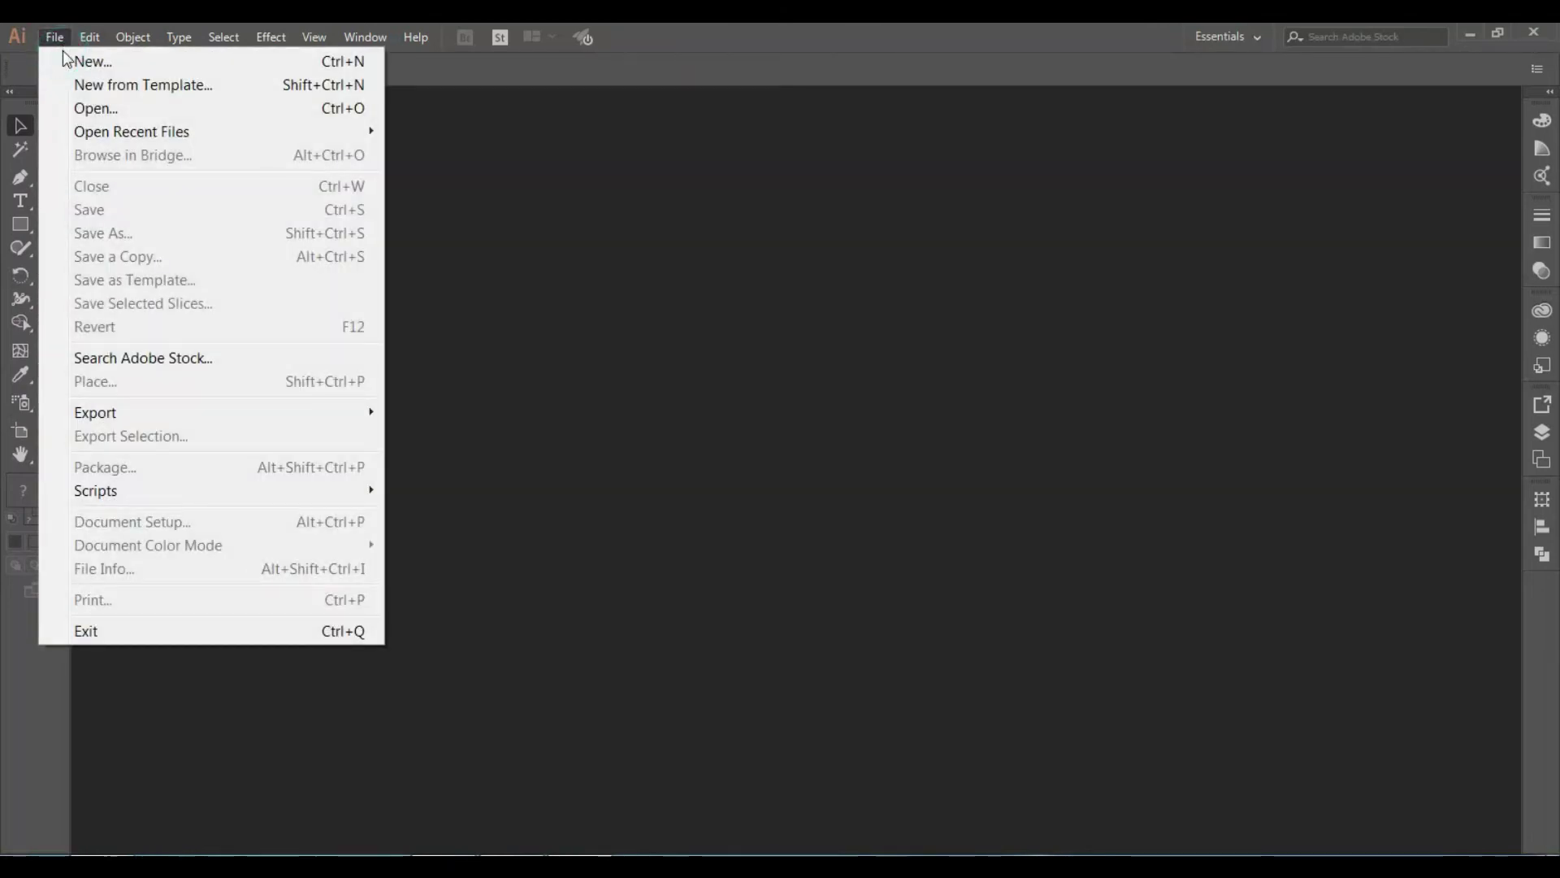
pyautogui.click(75, 61)
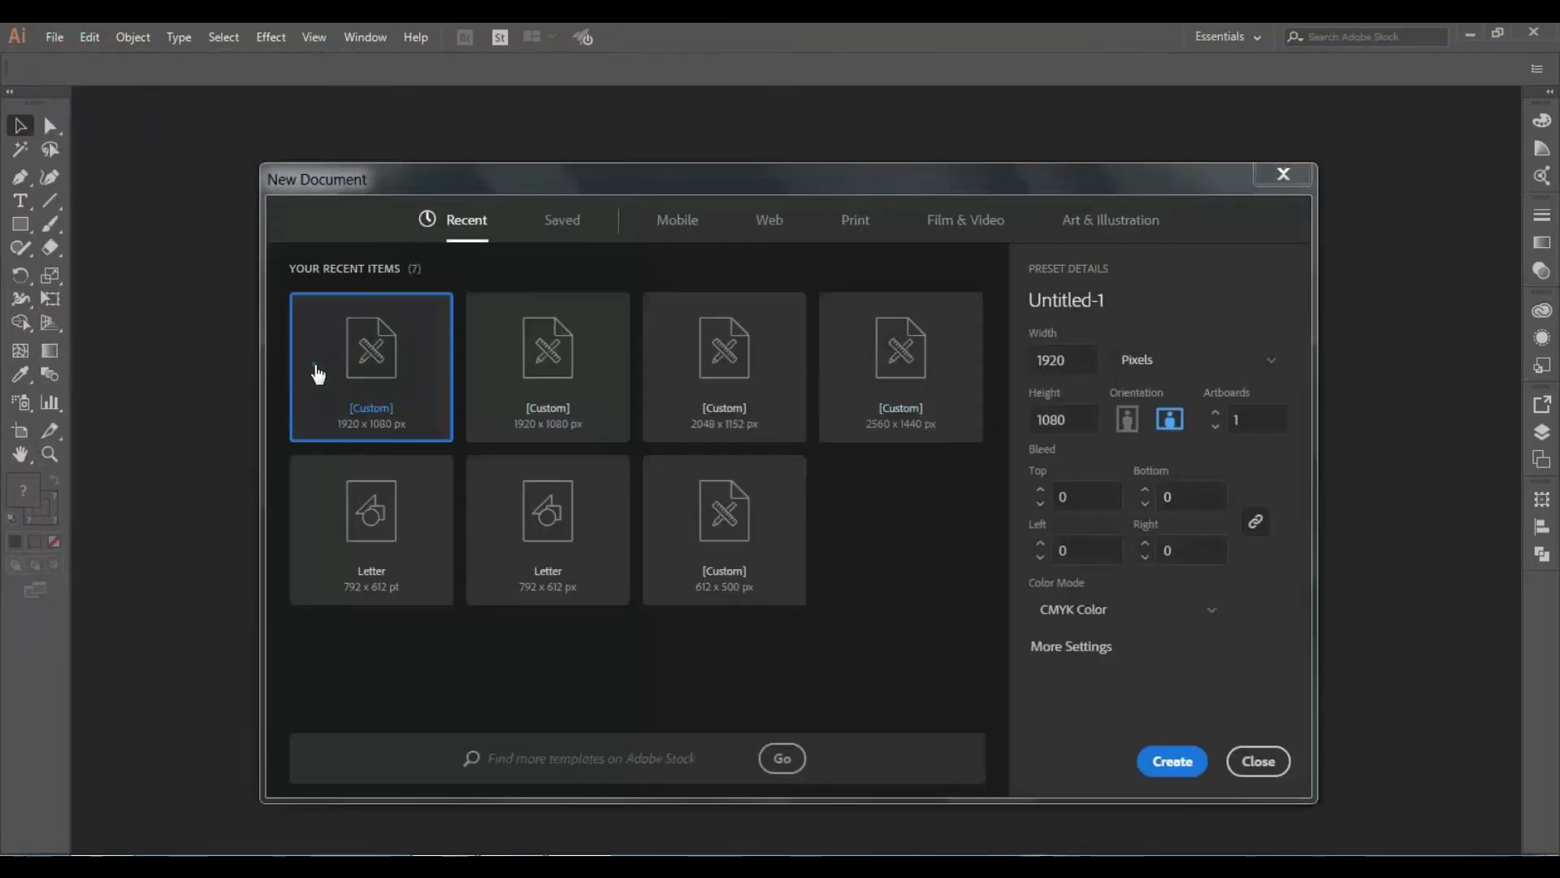
pyautogui.click(1174, 761)
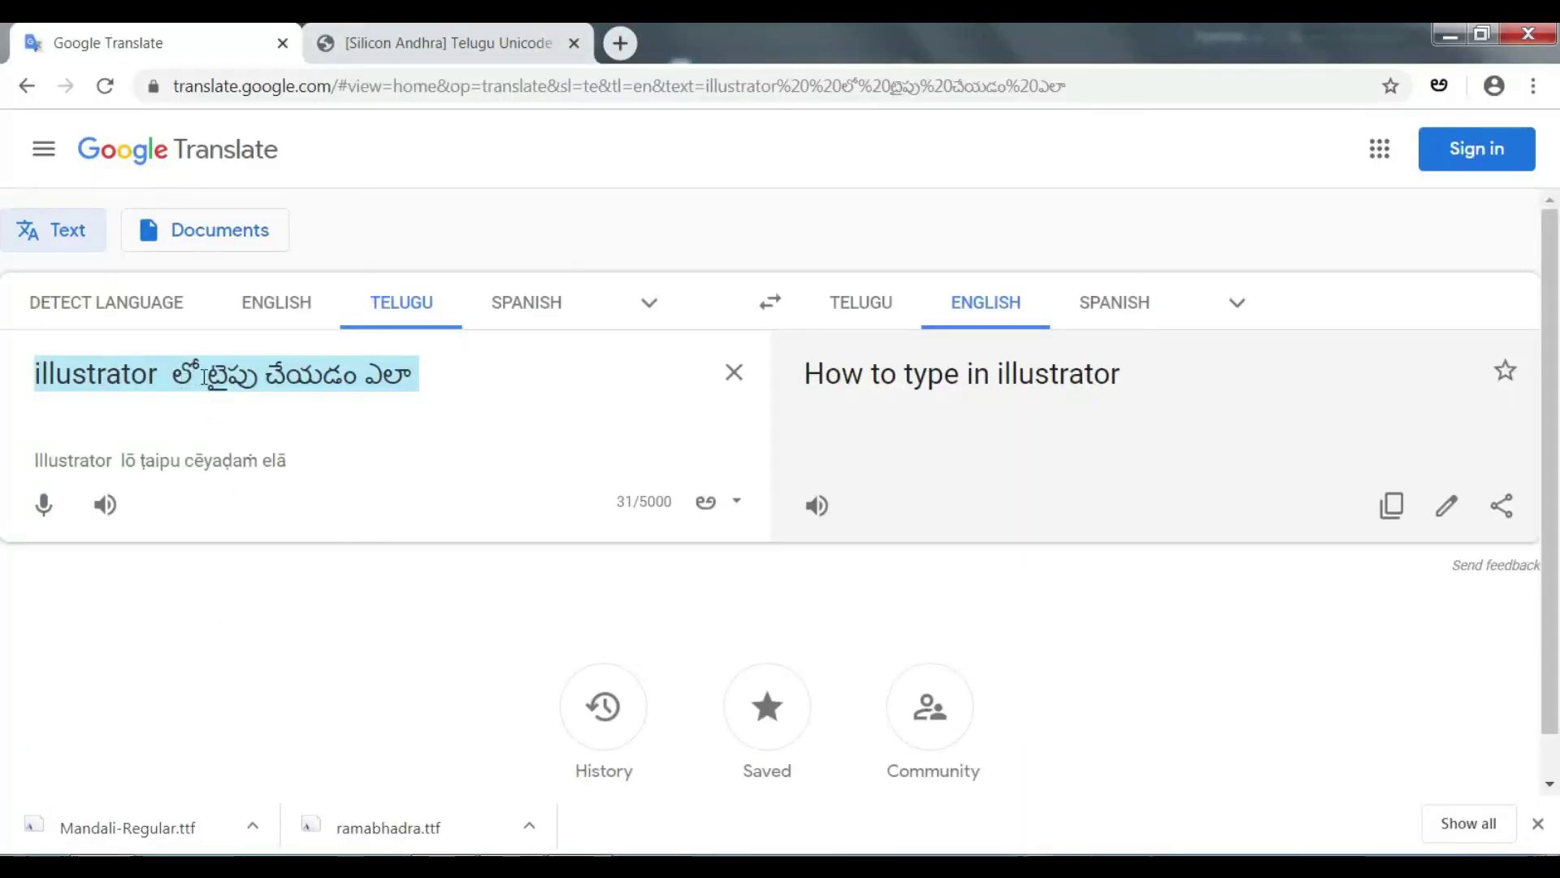
pyautogui.click(166, 374)
# Step: Insert 'తెలుగు' after 'illustrator' in the source phrase and copy the whole phrase
pyautogui.write('telugu')
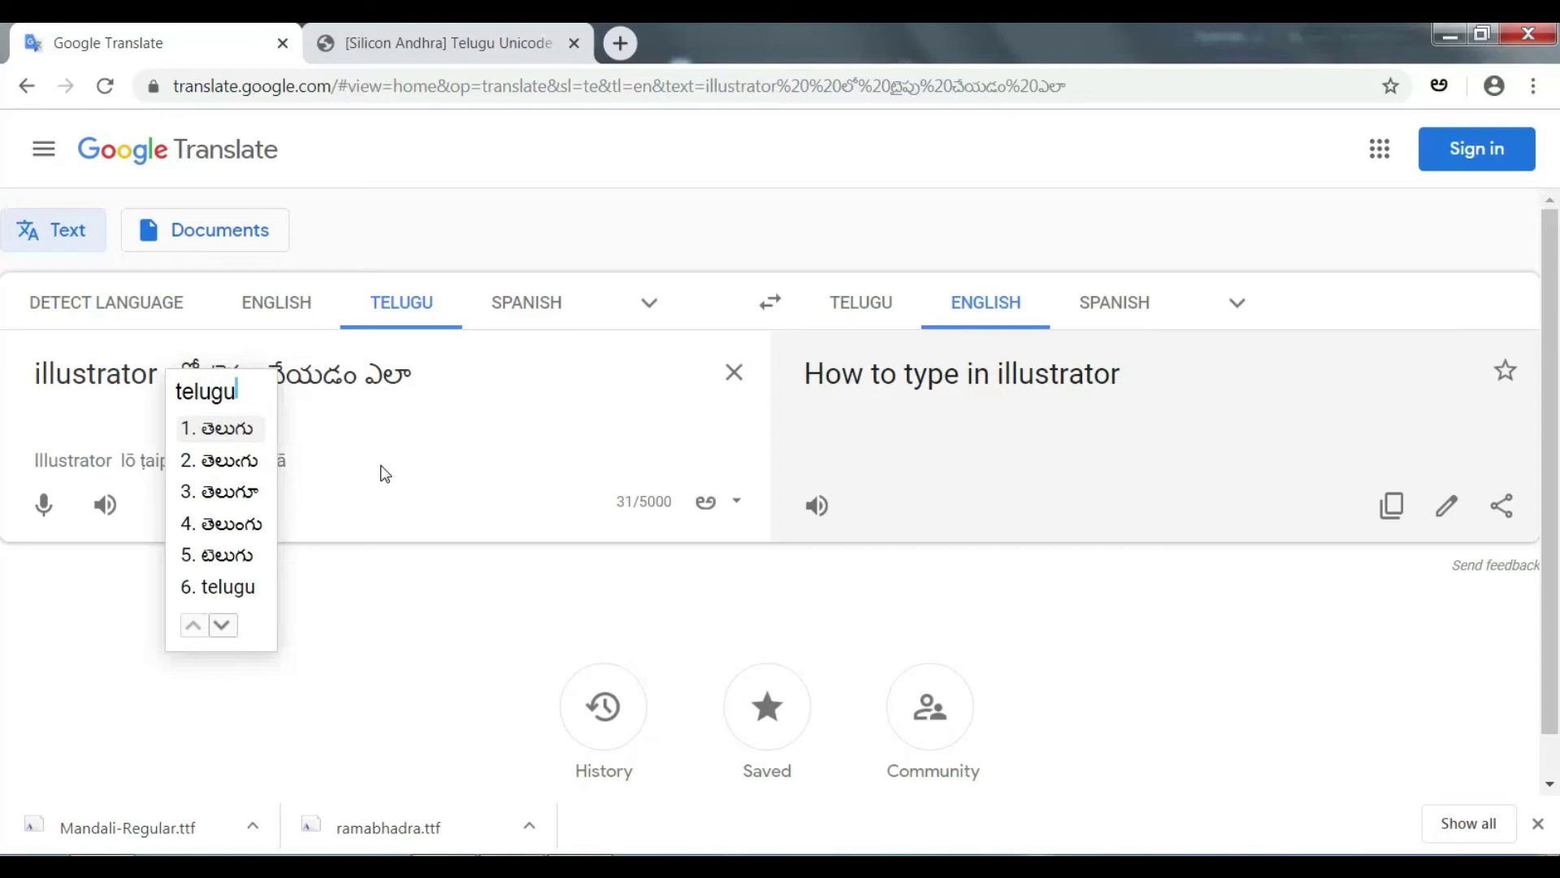
pyautogui.click(240, 437)
pyautogui.moveTo(520, 375); pyautogui.dragTo(13, 372)
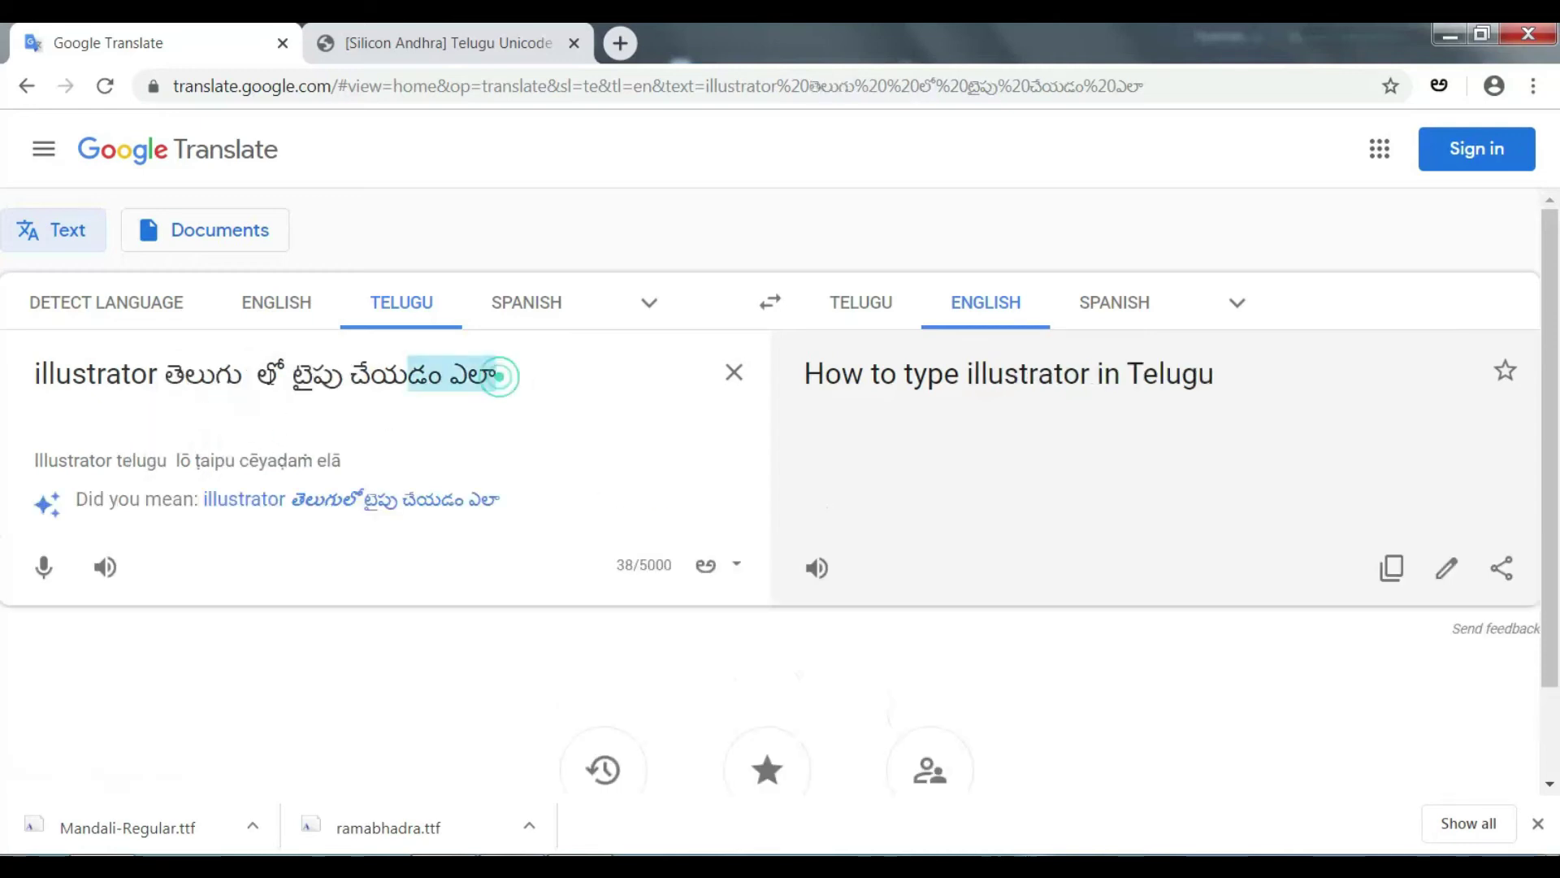
pyautogui.rightClick(210, 381)
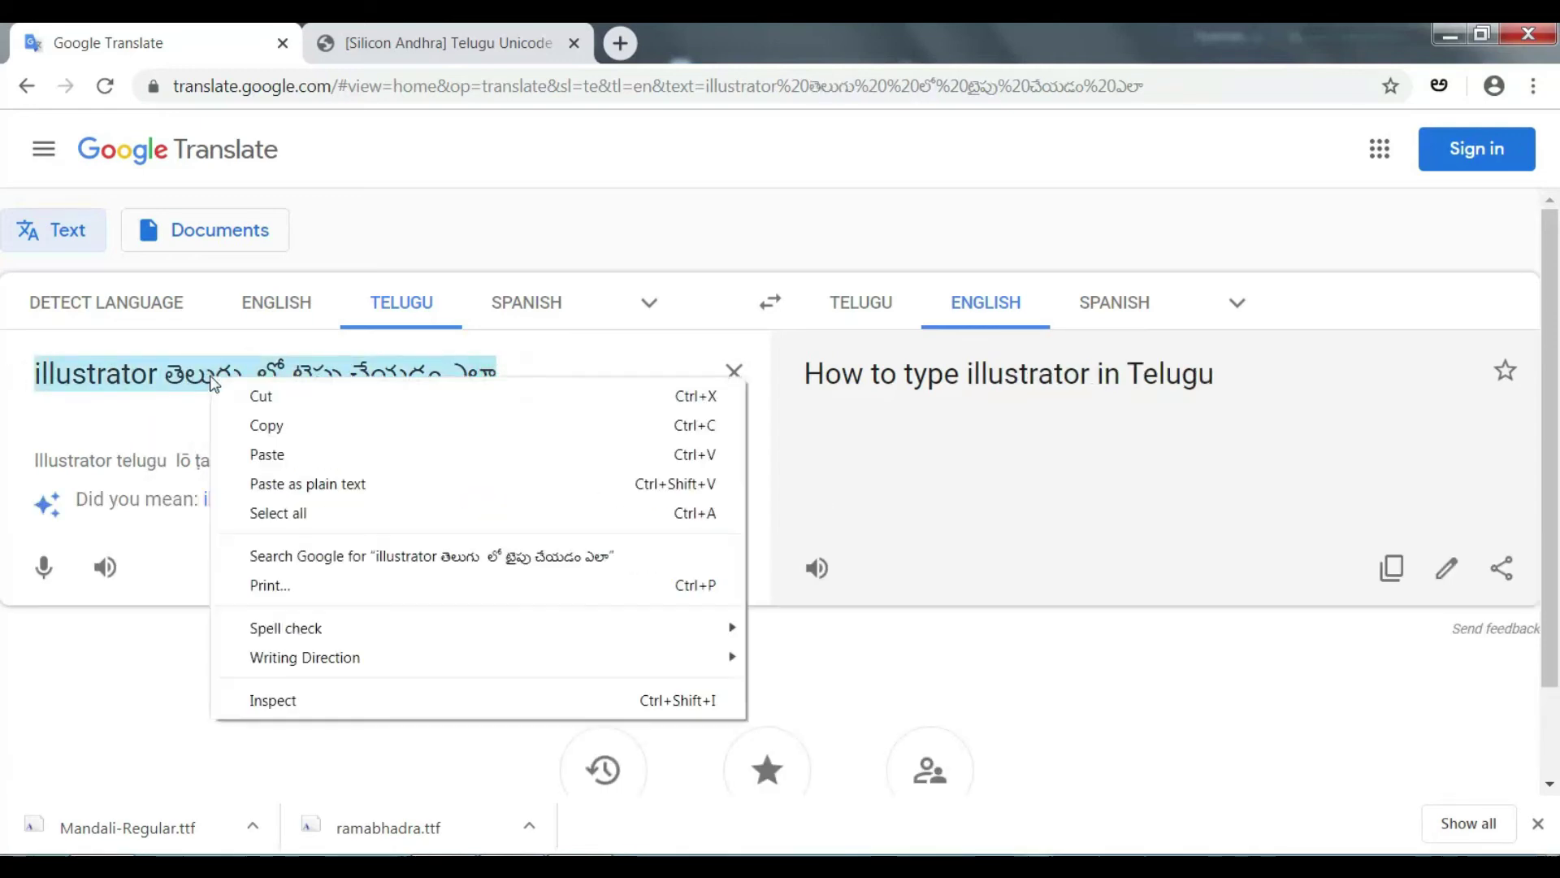
pyautogui.click(259, 417)
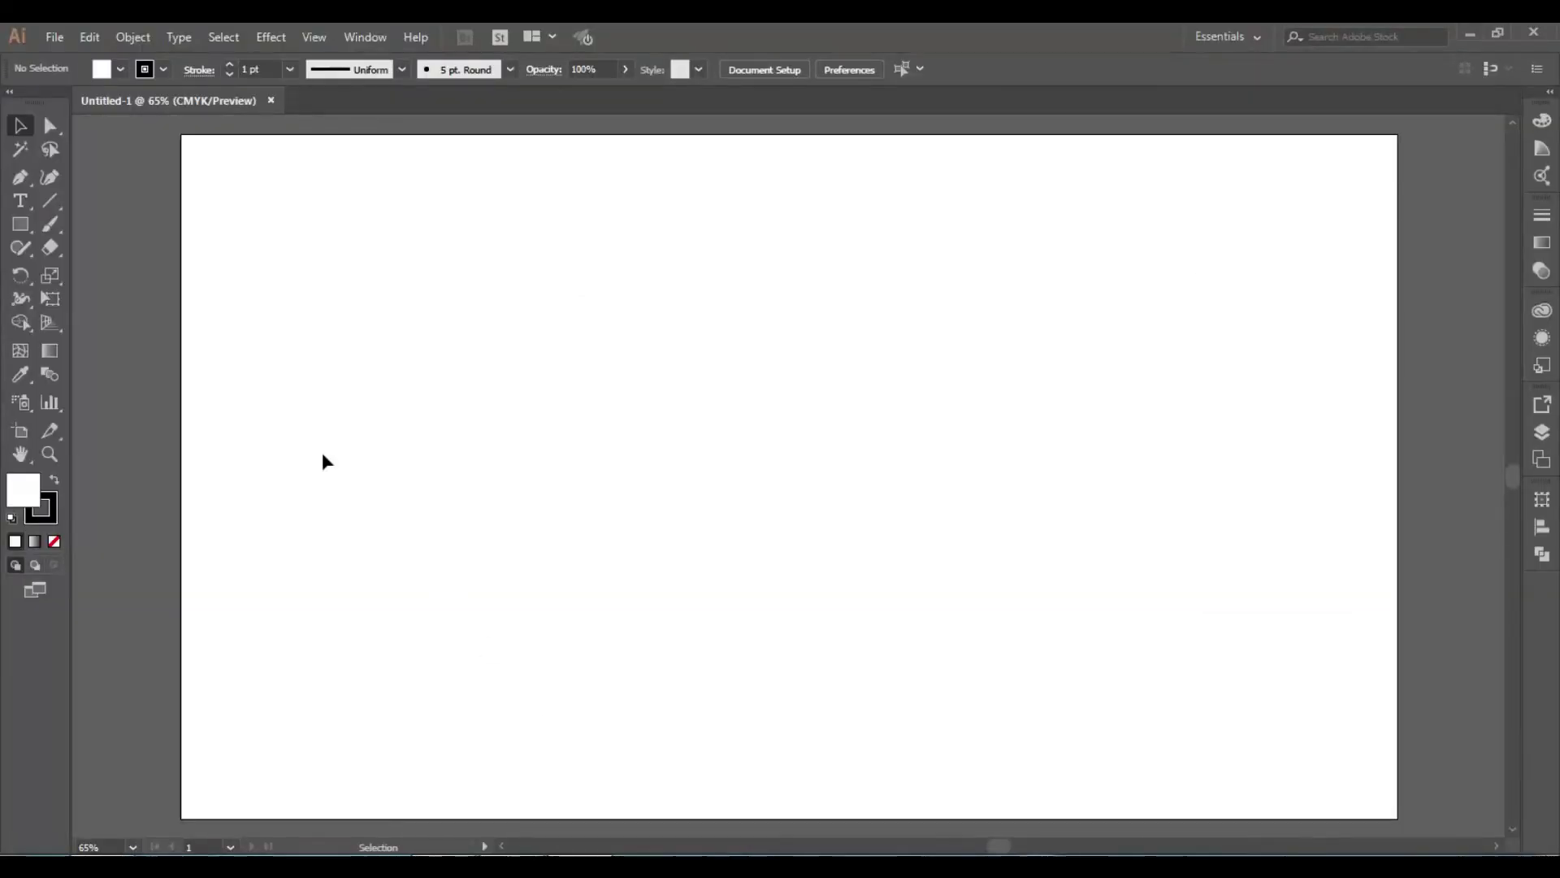
# Step: Paste the Telugu phrase near the artboard top and enlarge it to about 102 pt
pyautogui.click(20, 201)
pyautogui.click(267, 289)
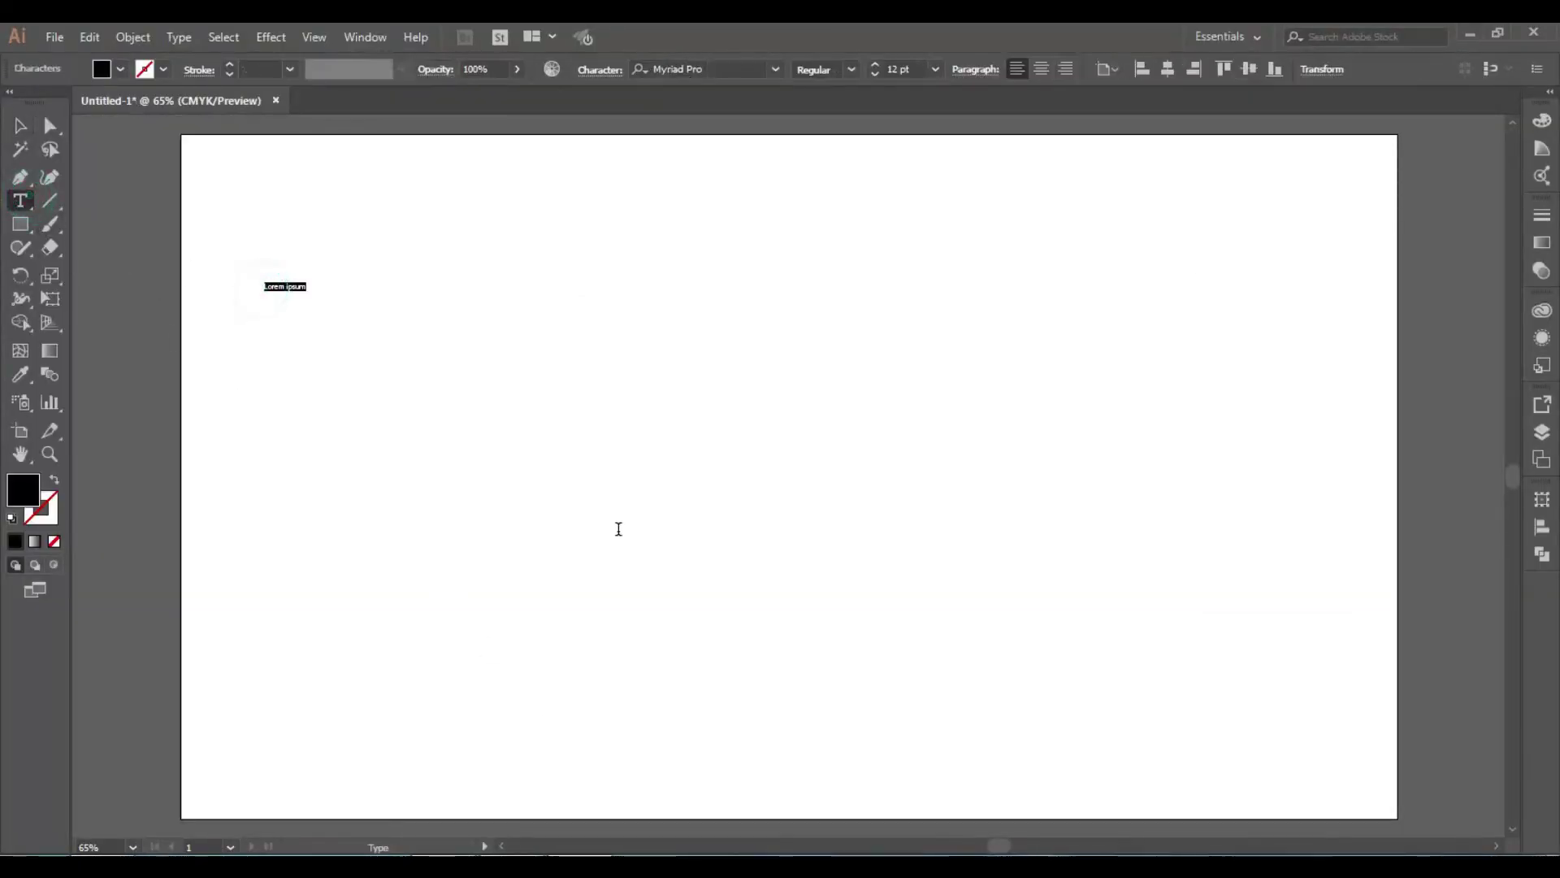
pyautogui.hotkey('ctrl', 'v')
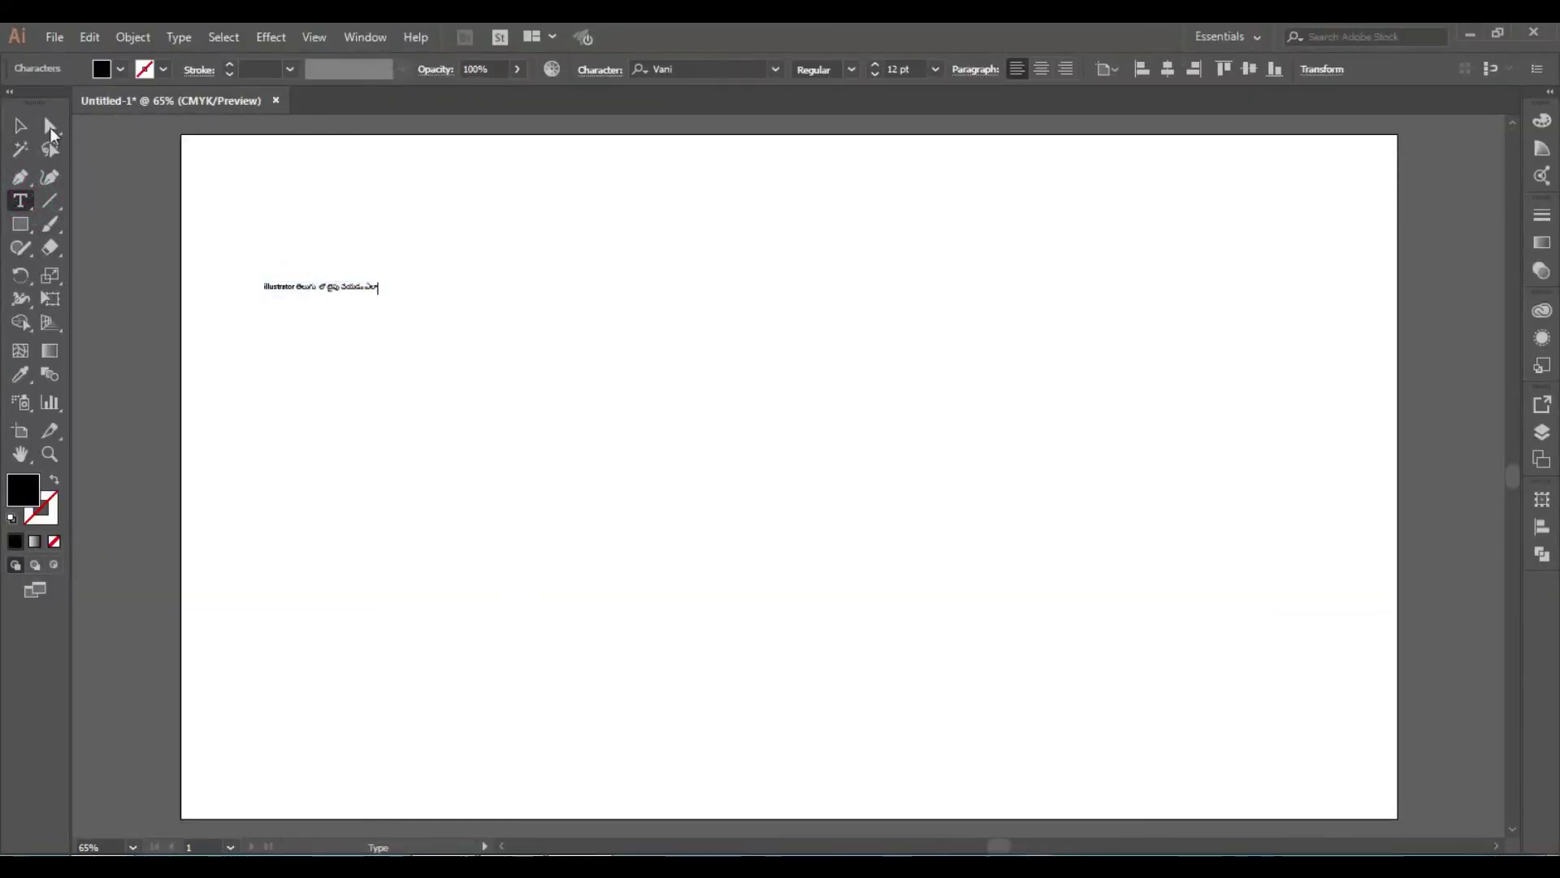
pyautogui.click(13, 125)
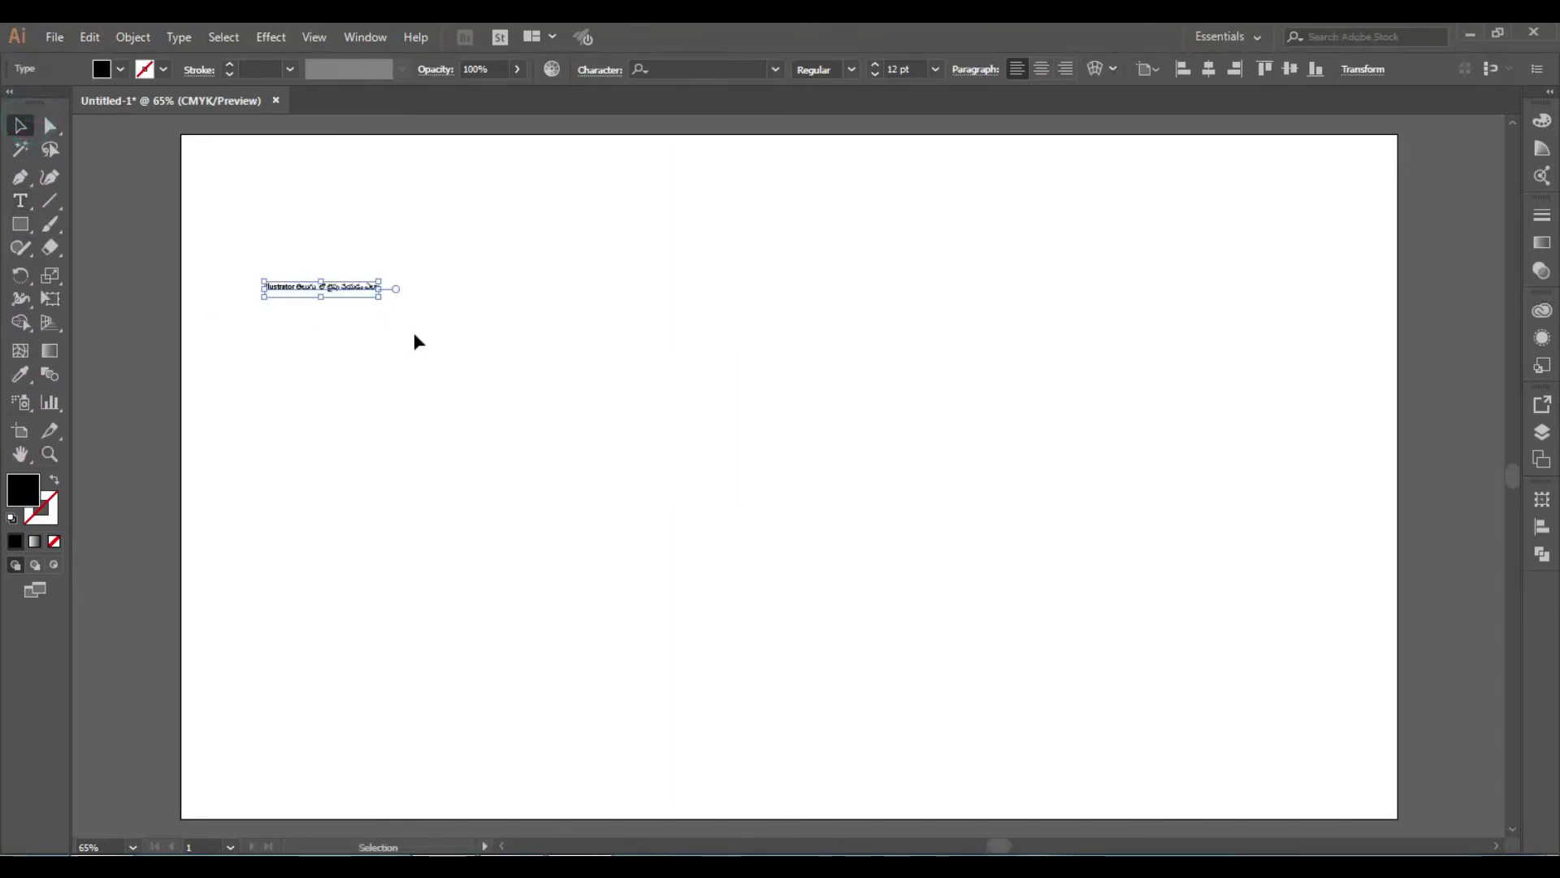
pyautogui.moveTo(378, 298)
pyautogui.mouseDown()
pyautogui.moveTo(804, 476)
pyautogui.moveTo(805, 339)
pyautogui.mouseUp()
pyautogui.moveTo(630, 289); pyautogui.dragTo(922, 319)
# Step: Shift the headline right and select all of its text with the Type tool
pyautogui.moveTo(513, 323); pyautogui.dragTo(593, 323)
pyautogui.press('t')
pyautogui.click(704, 315)
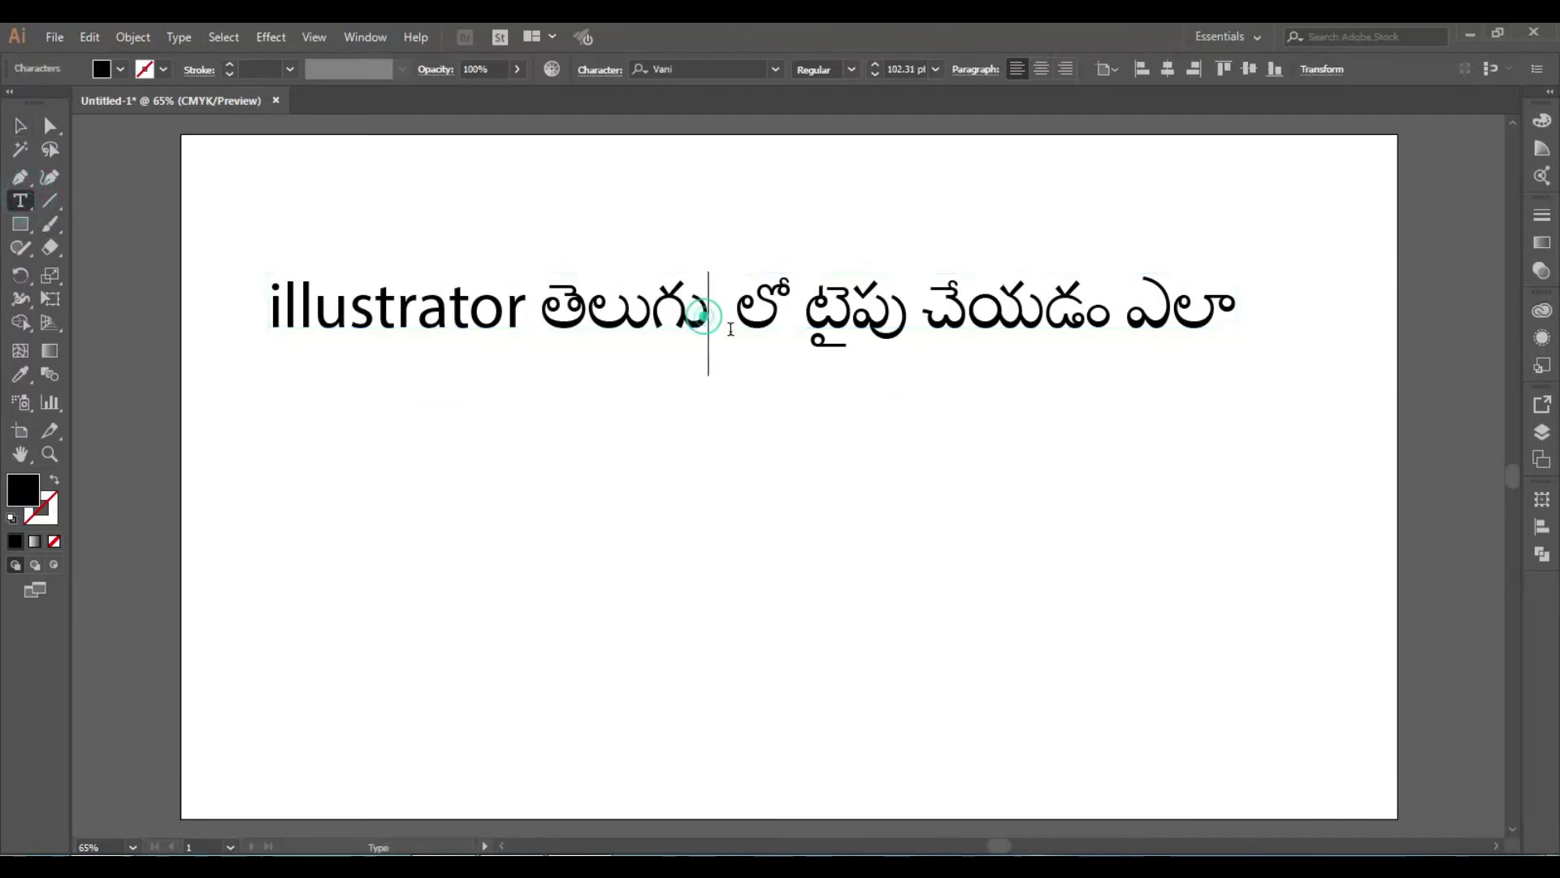
pyautogui.hotkey('ctrl', 'a')
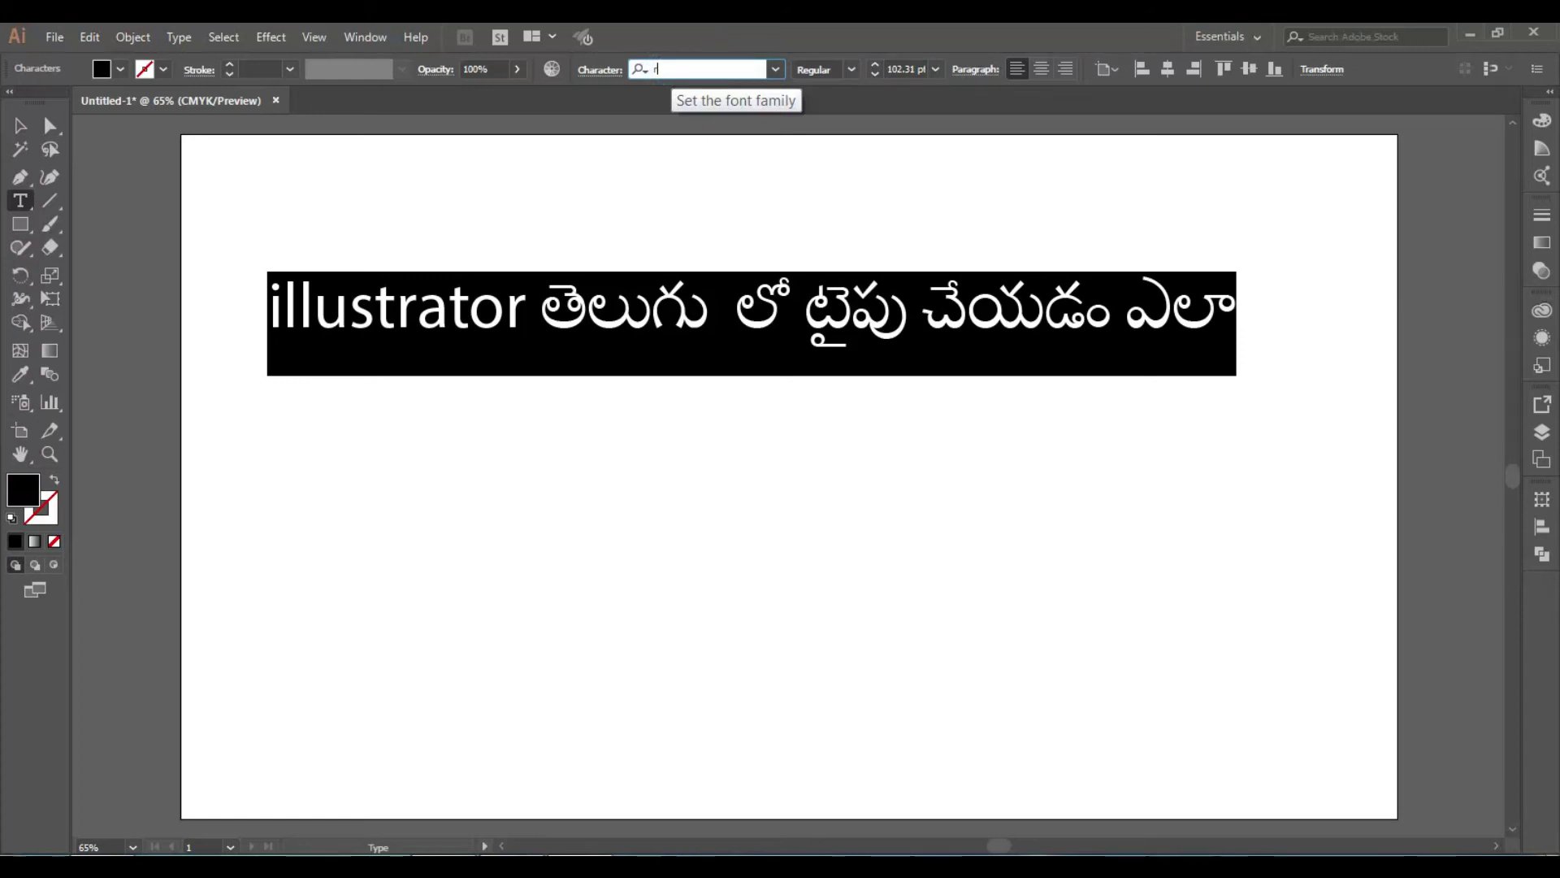
# Step: Set the headline in Ramabhadra Regular and move it slightly higher on the artboard
pyautogui.click(655, 69)
pyautogui.write('rama')
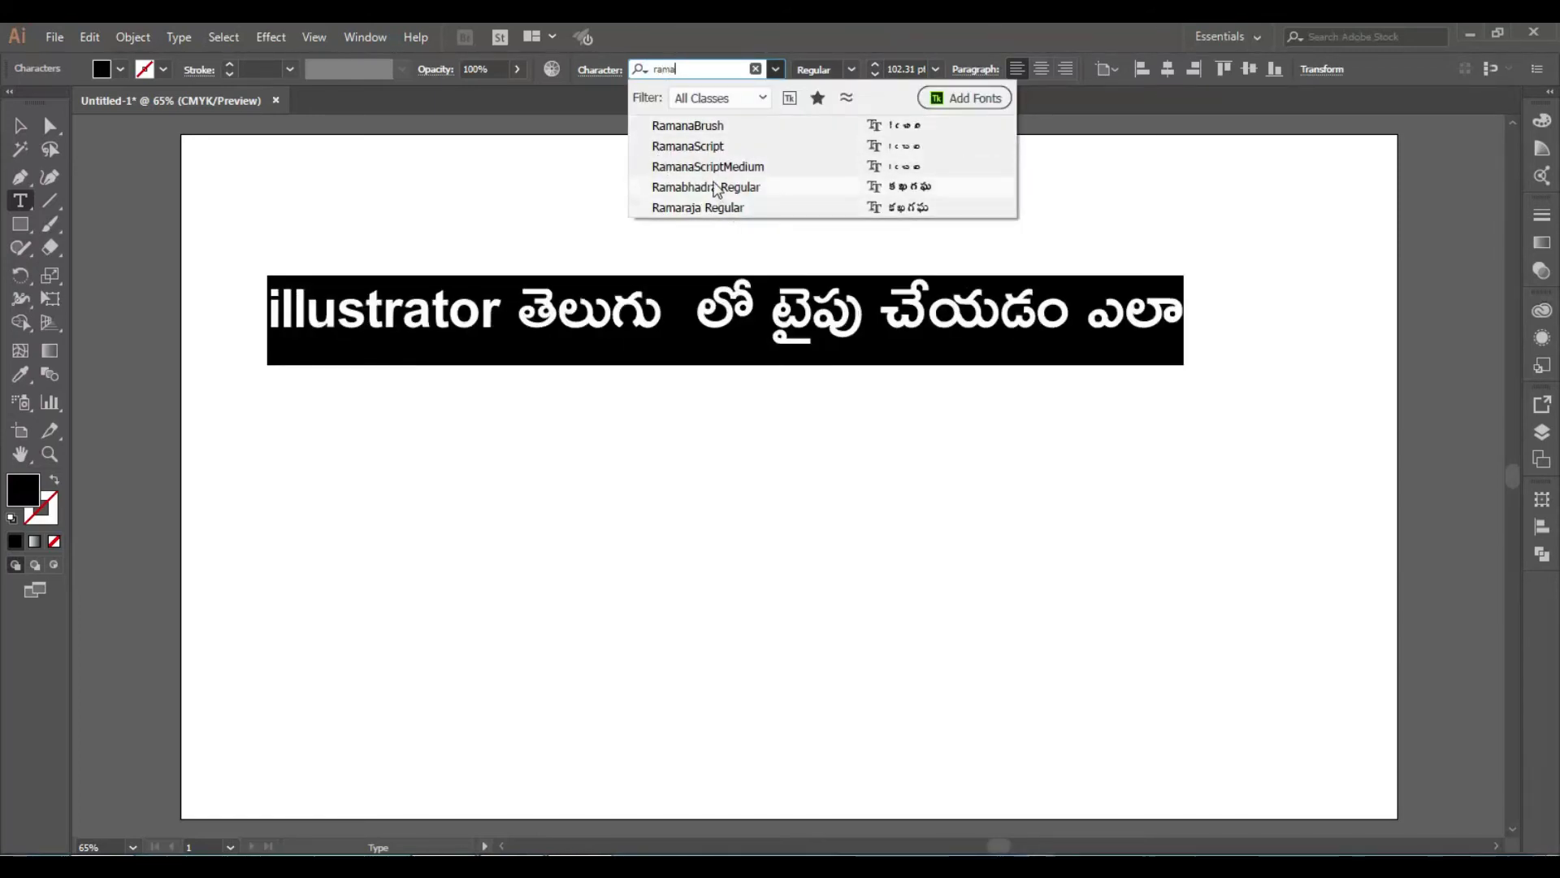
pyautogui.click(707, 186)
pyautogui.click(698, 313)
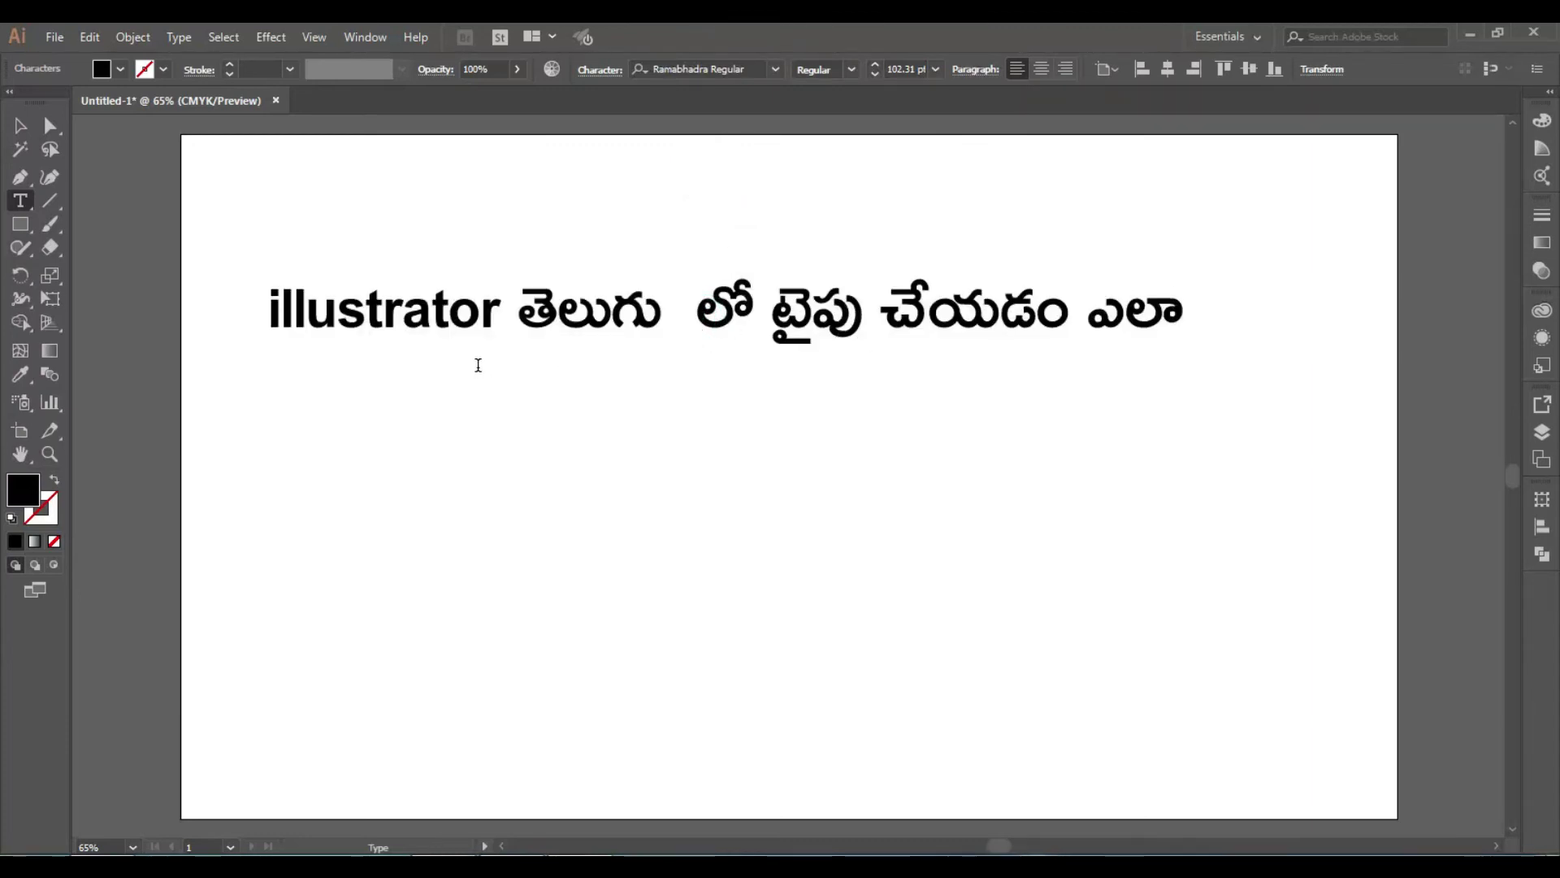
pyautogui.click(22, 129)
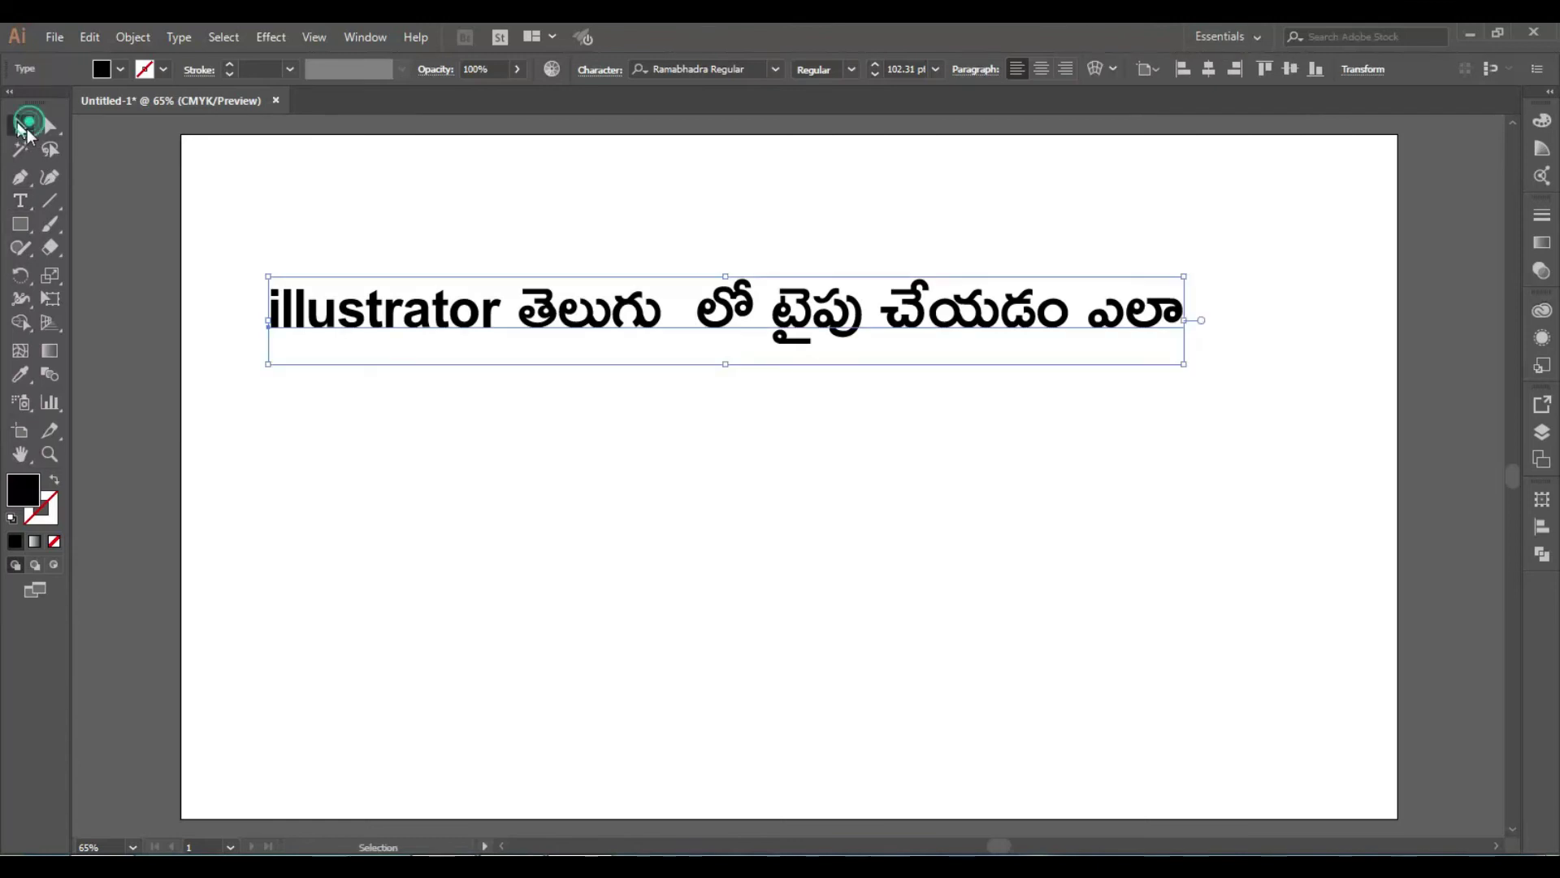
pyautogui.moveTo(831, 325); pyautogui.dragTo(860, 272)
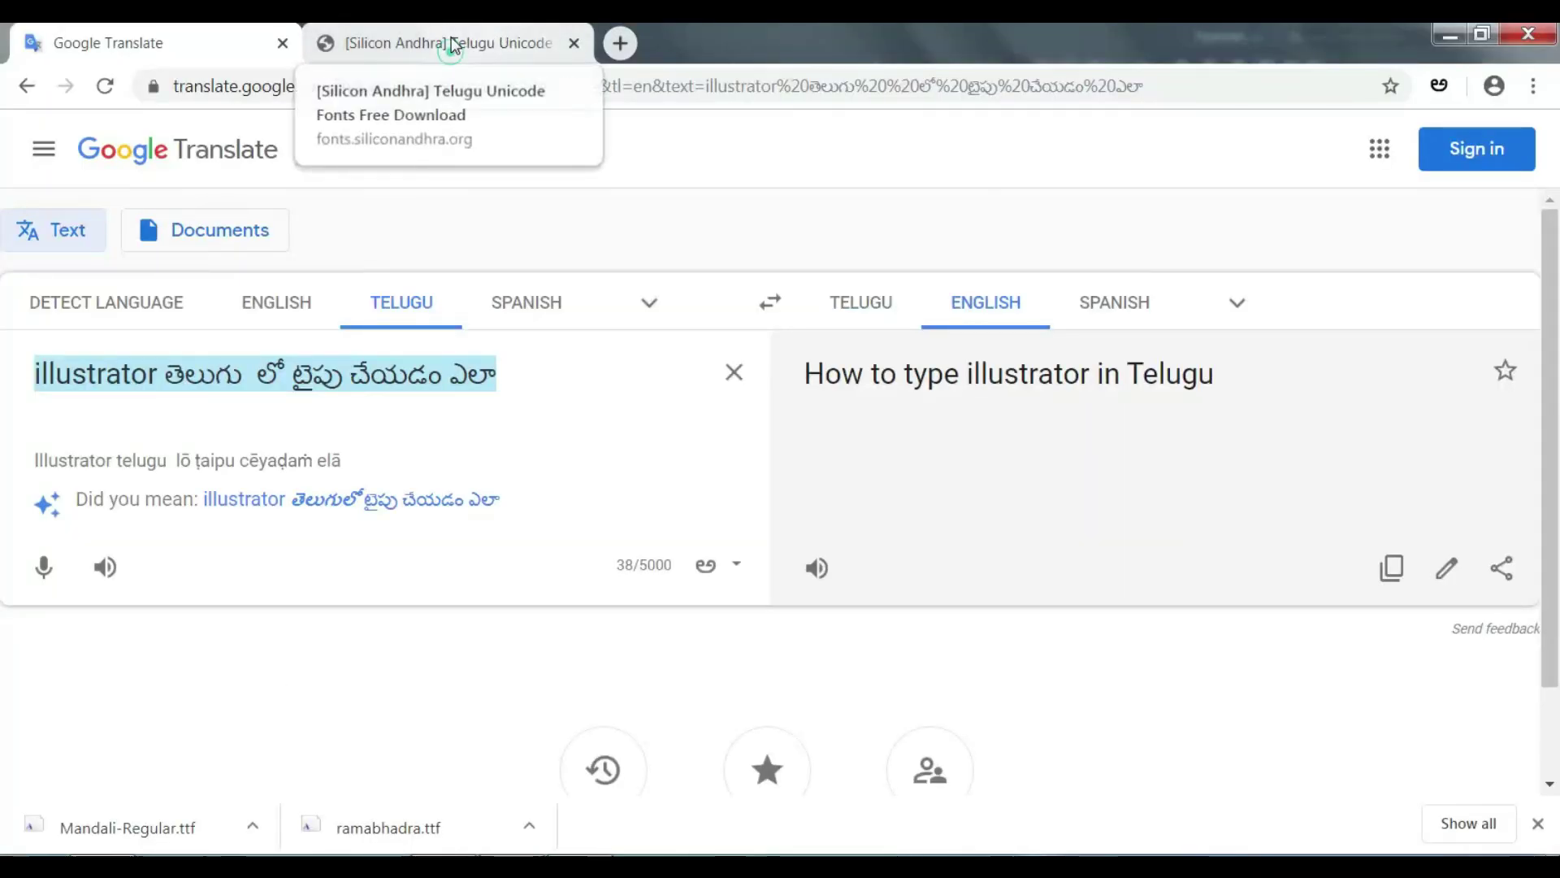
# Step: Browse the Silicon Andhra Telugu fonts page's download tables, including Ramabhadra, in Chrome
pyautogui.click(439, 45)
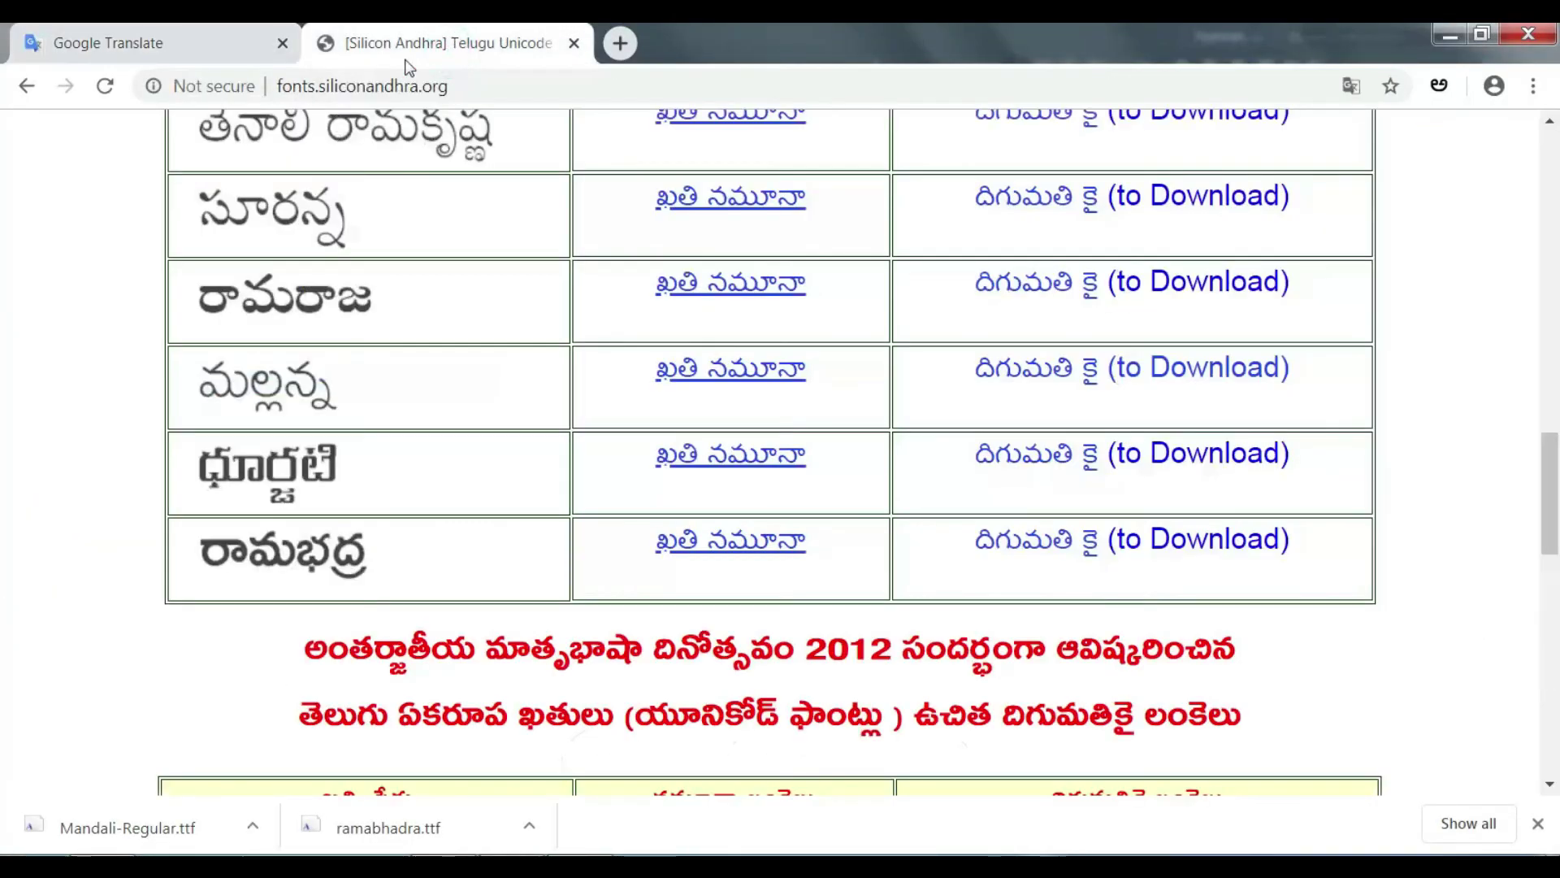
pyautogui.scroll(7, 516, 296)
pyautogui.scroll(7, 515, 296)
pyautogui.scroll(7, 519, 293)
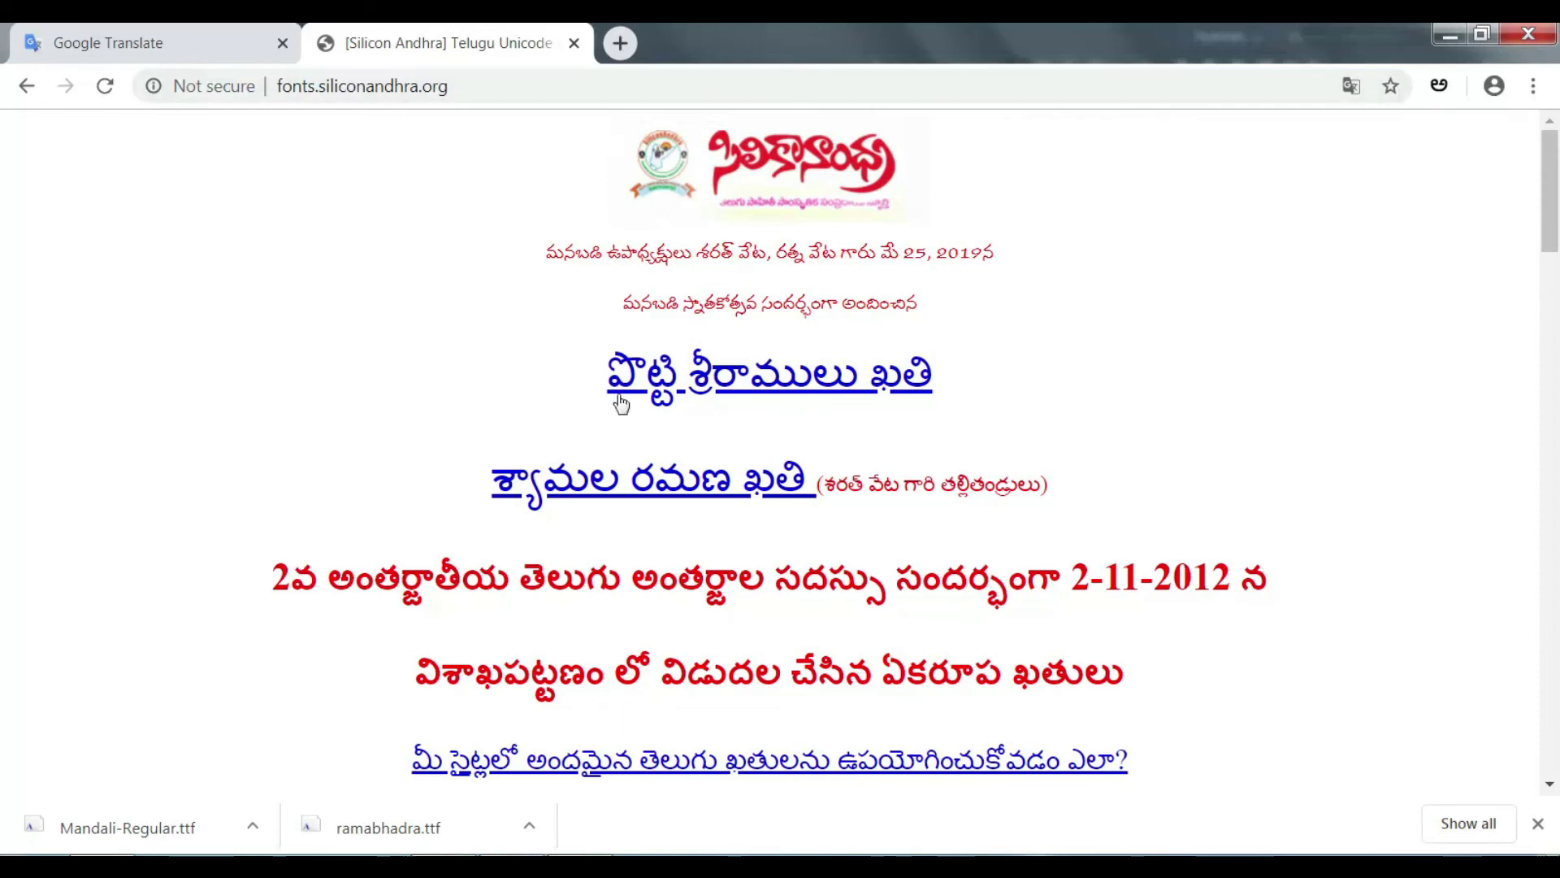
pyautogui.scroll(-3, 559, 446)
pyautogui.scroll(-7, 559, 447)
pyautogui.scroll(-5, 559, 446)
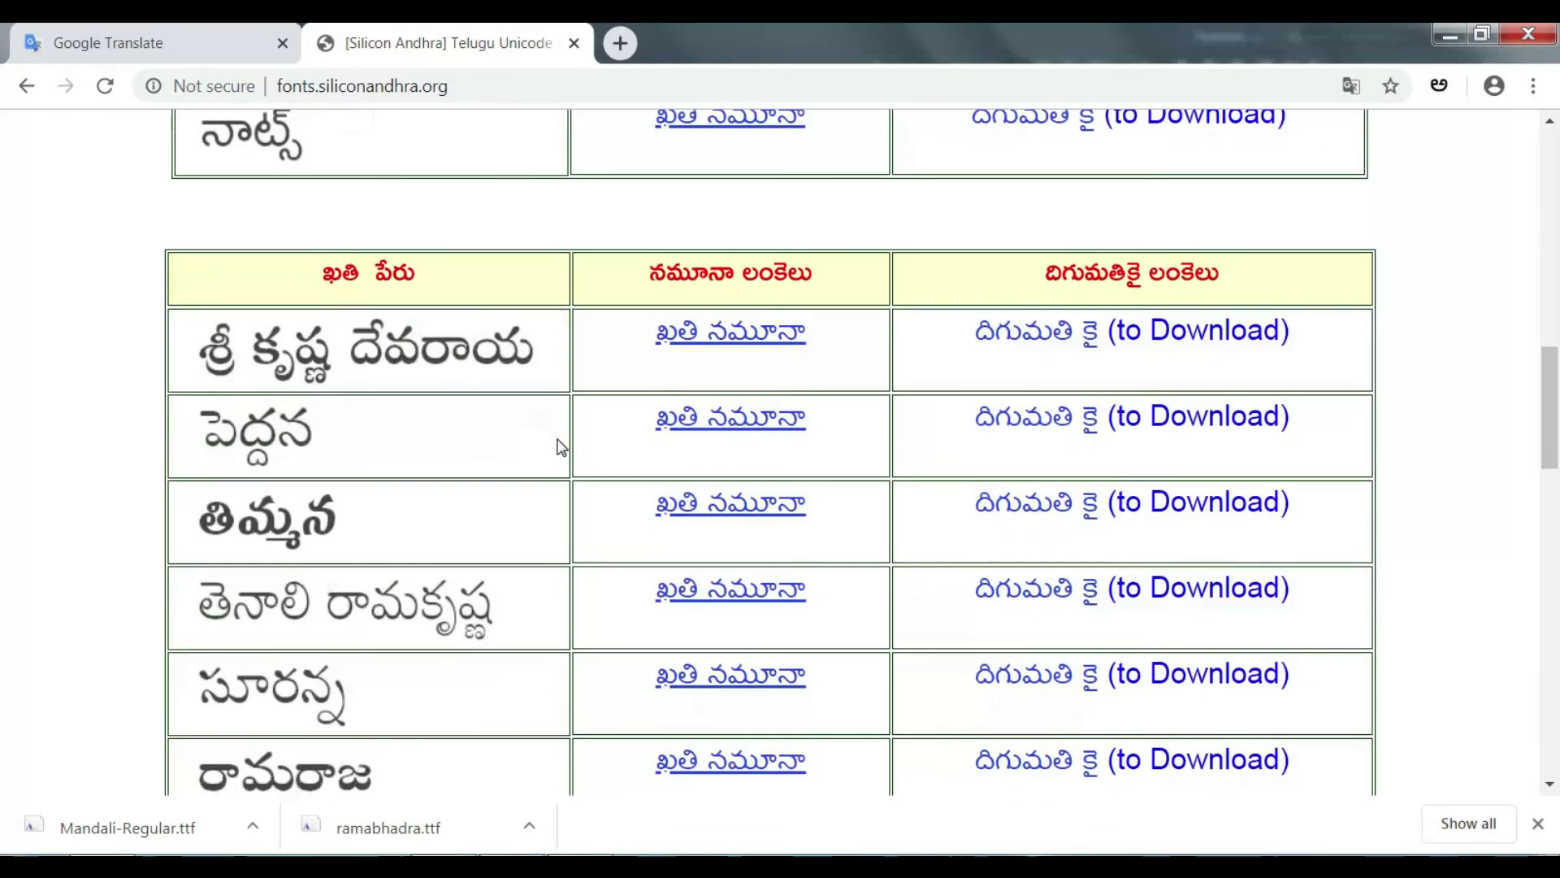
pyautogui.scroll(-6, 559, 446)
pyautogui.scroll(-4, 559, 446)
pyautogui.scroll(3, 559, 447)
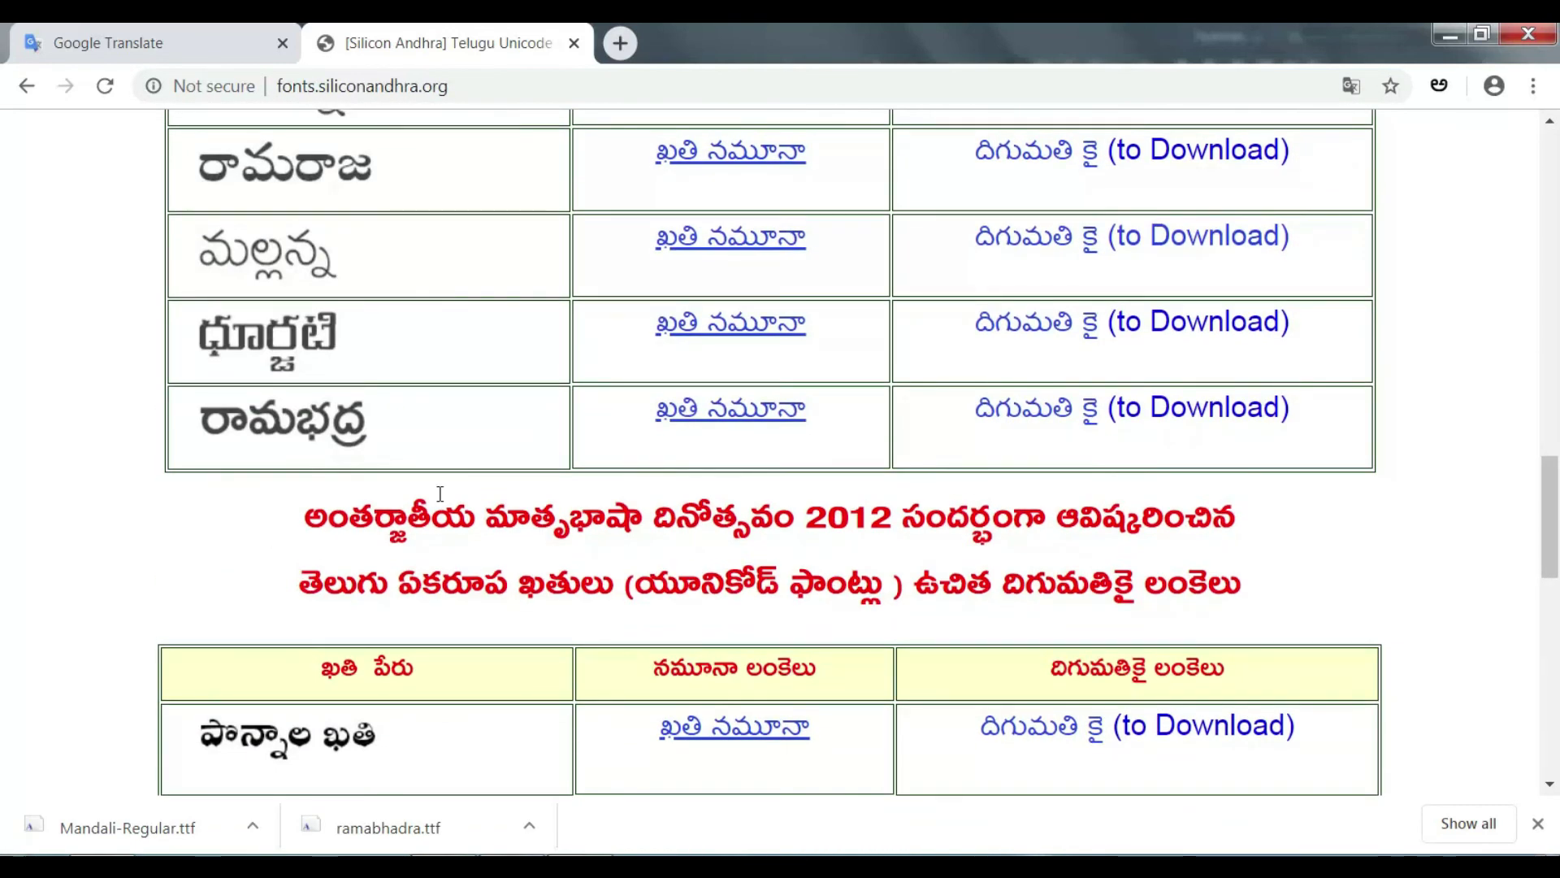
pyautogui.scroll(-3, 370, 792)
pyautogui.scroll(-1, 447, 740)
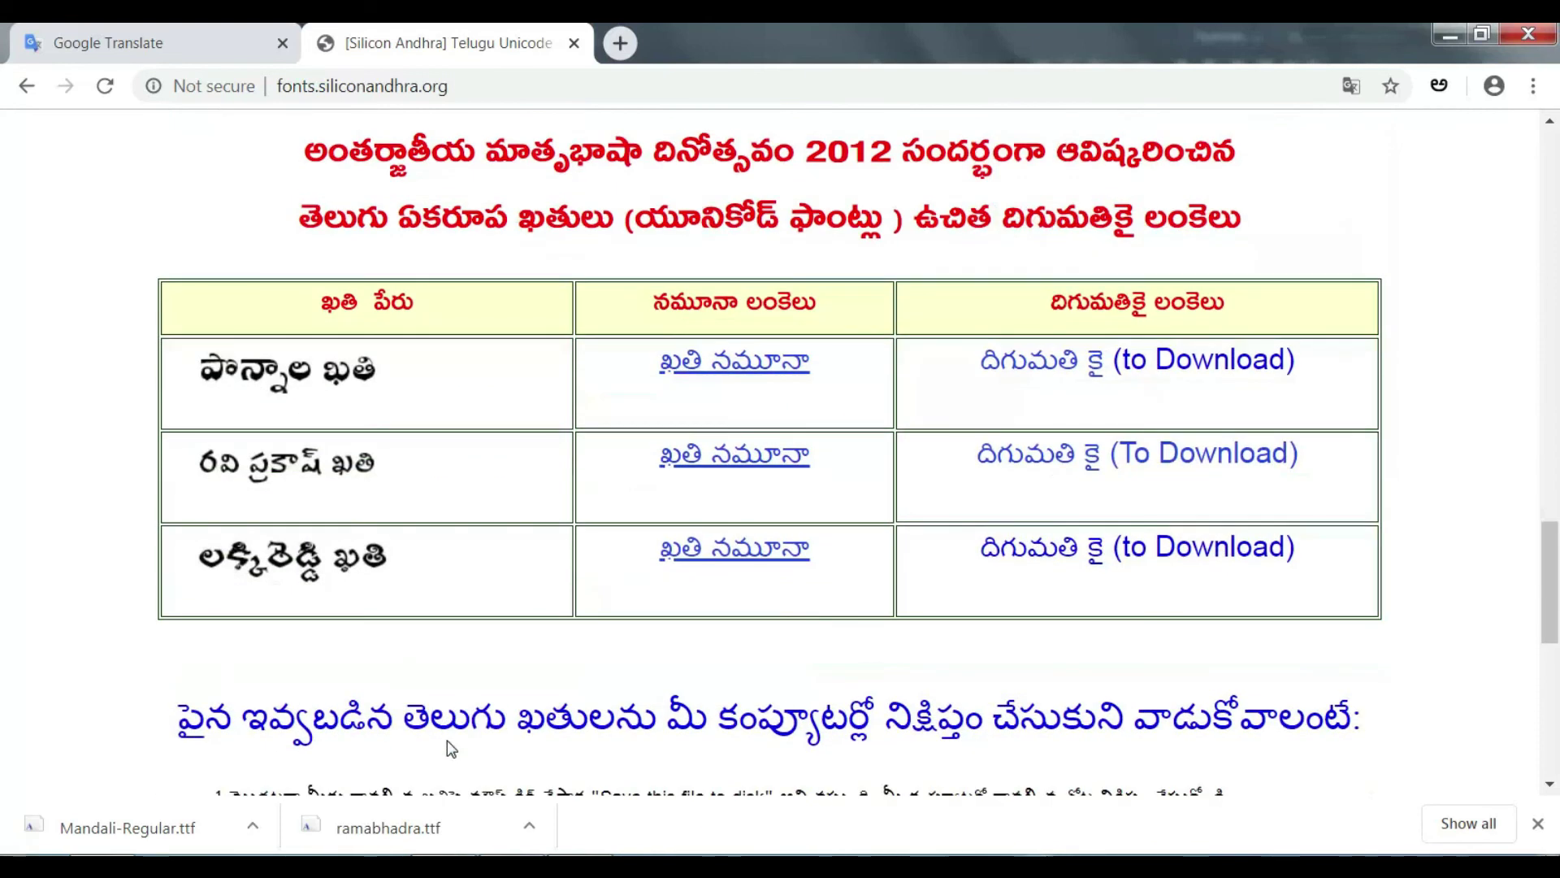
pyautogui.scroll(5, 646, 648)
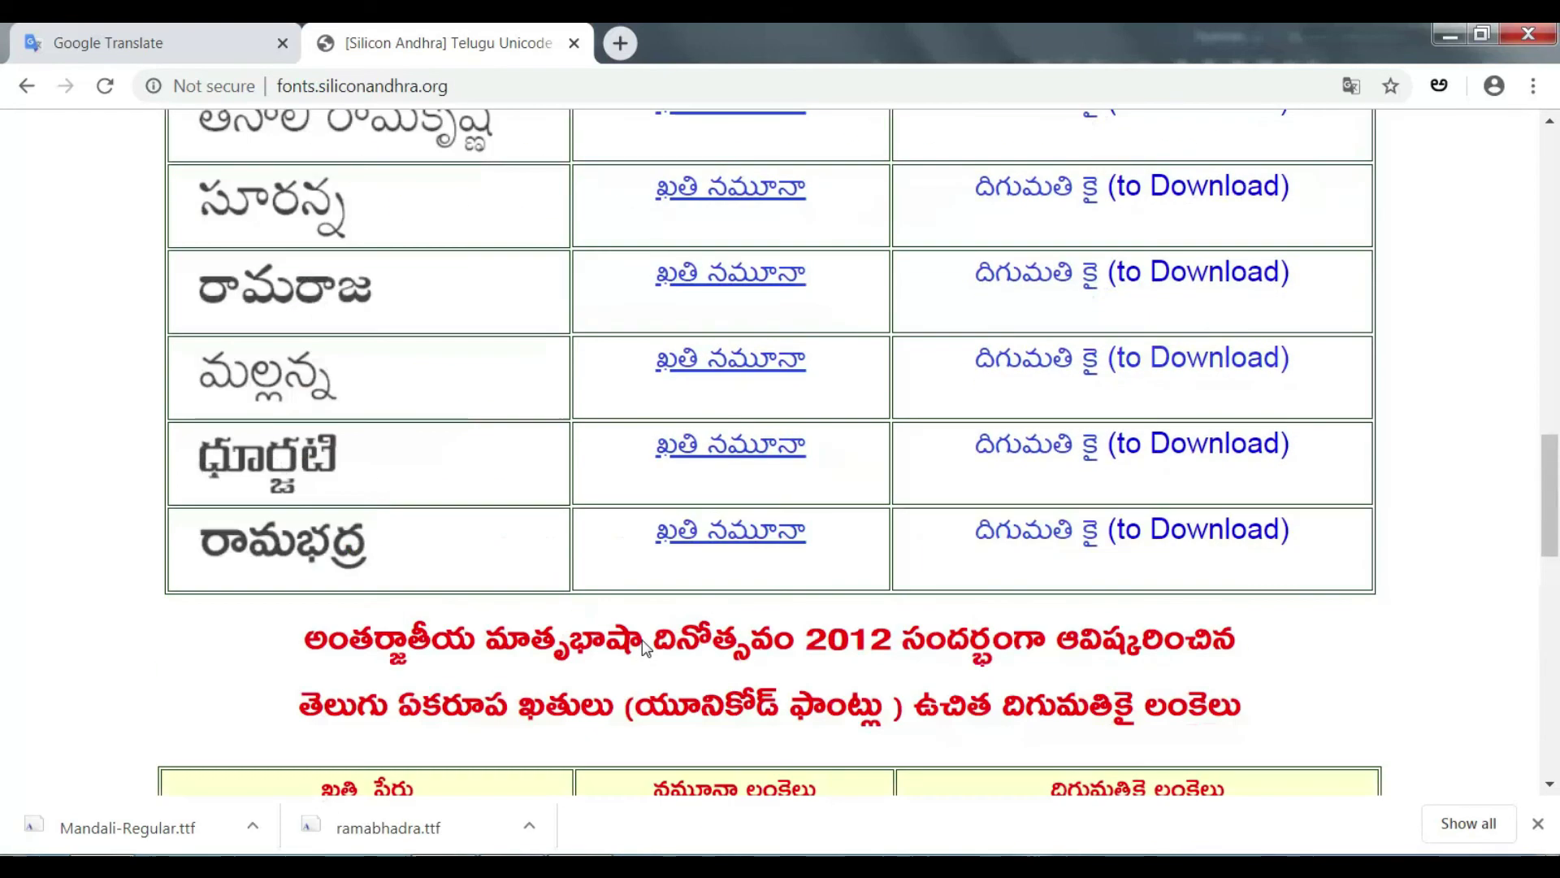
pyautogui.scroll(5, 505, 644)
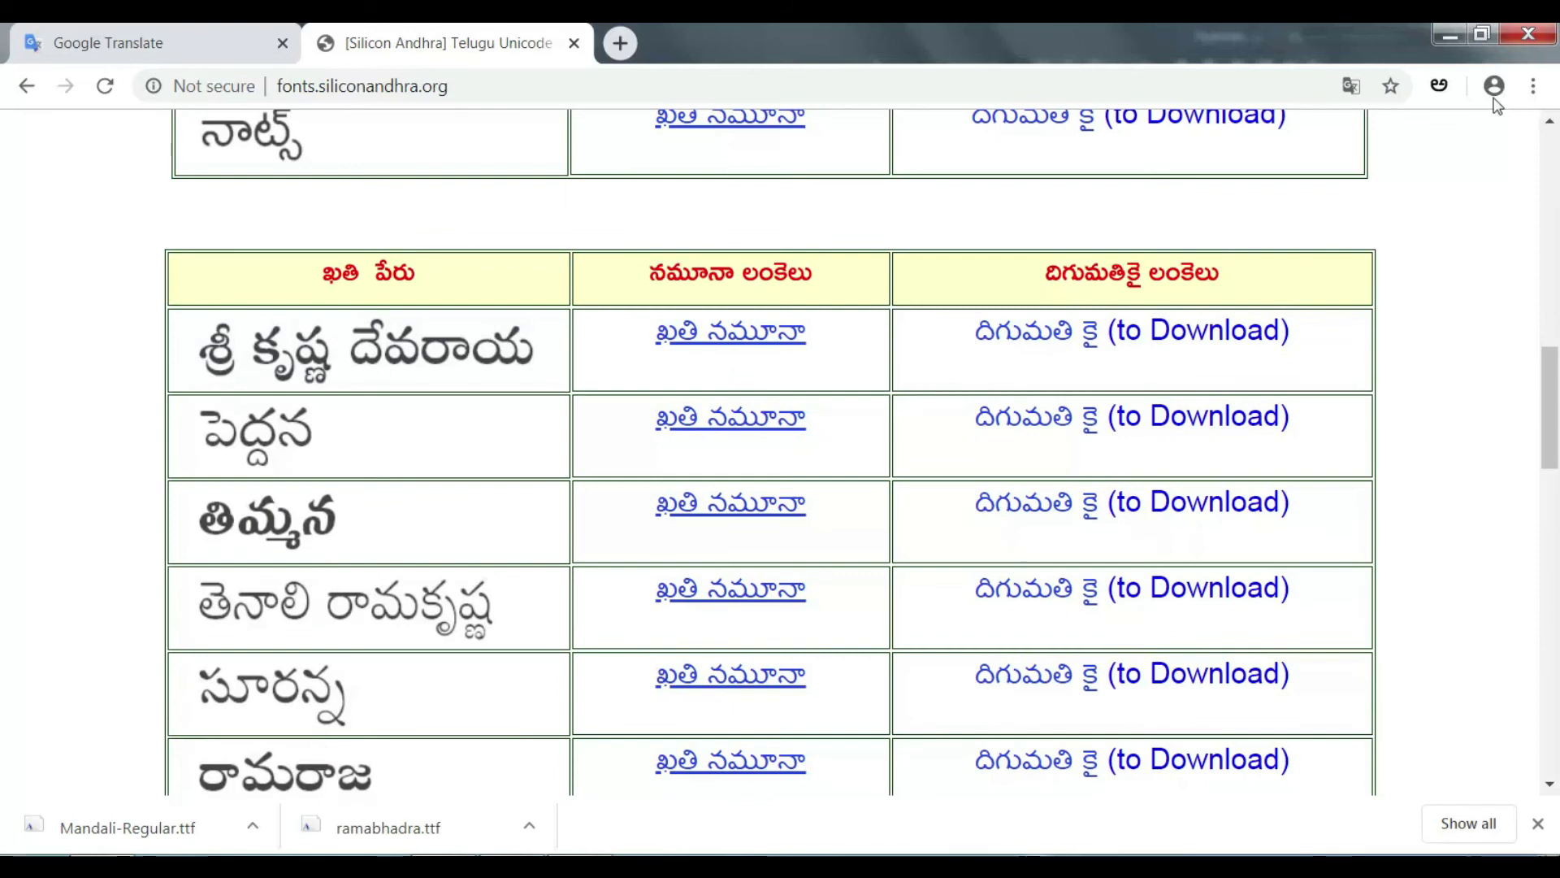
# Step: Inspect the Mandali-Regular font file in the Downloads folder, then close the Explorer window
pyautogui.press('super+e')
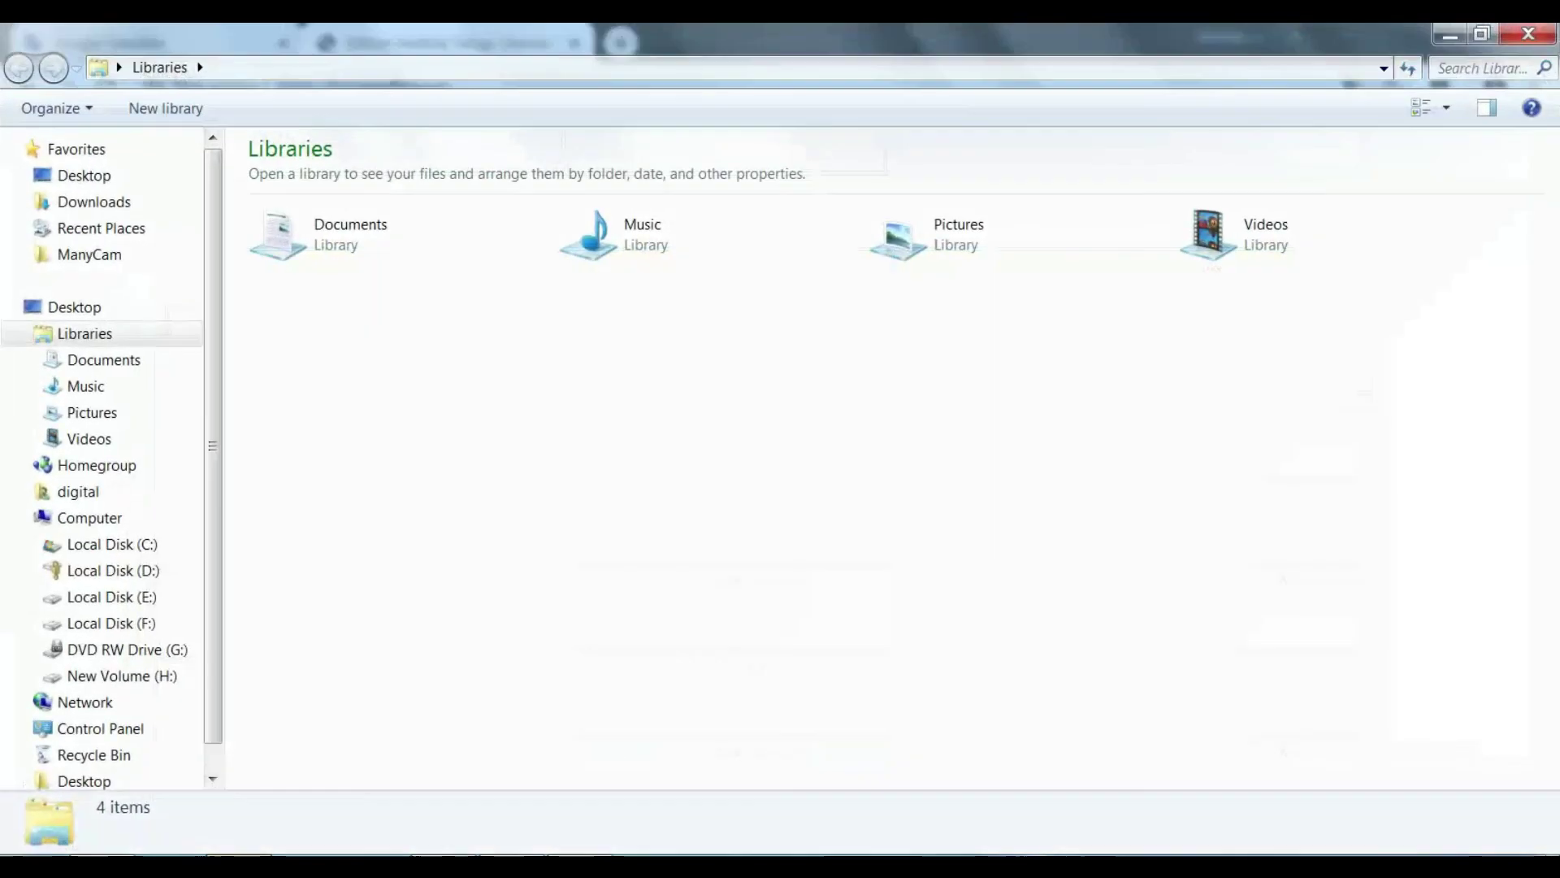
pyautogui.click(102, 201)
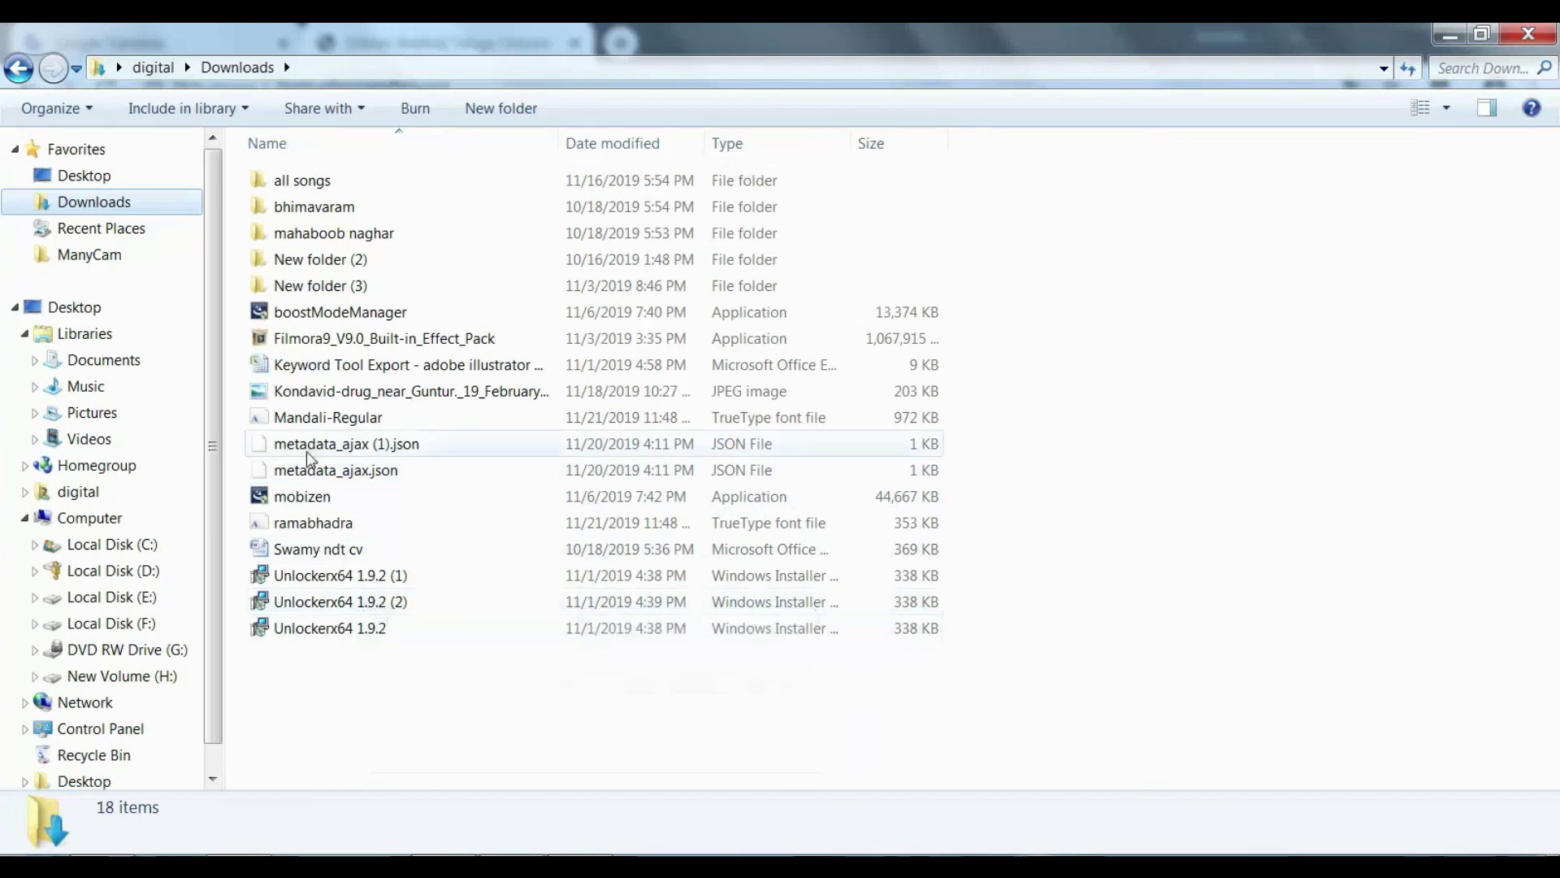
pyautogui.click(338, 419)
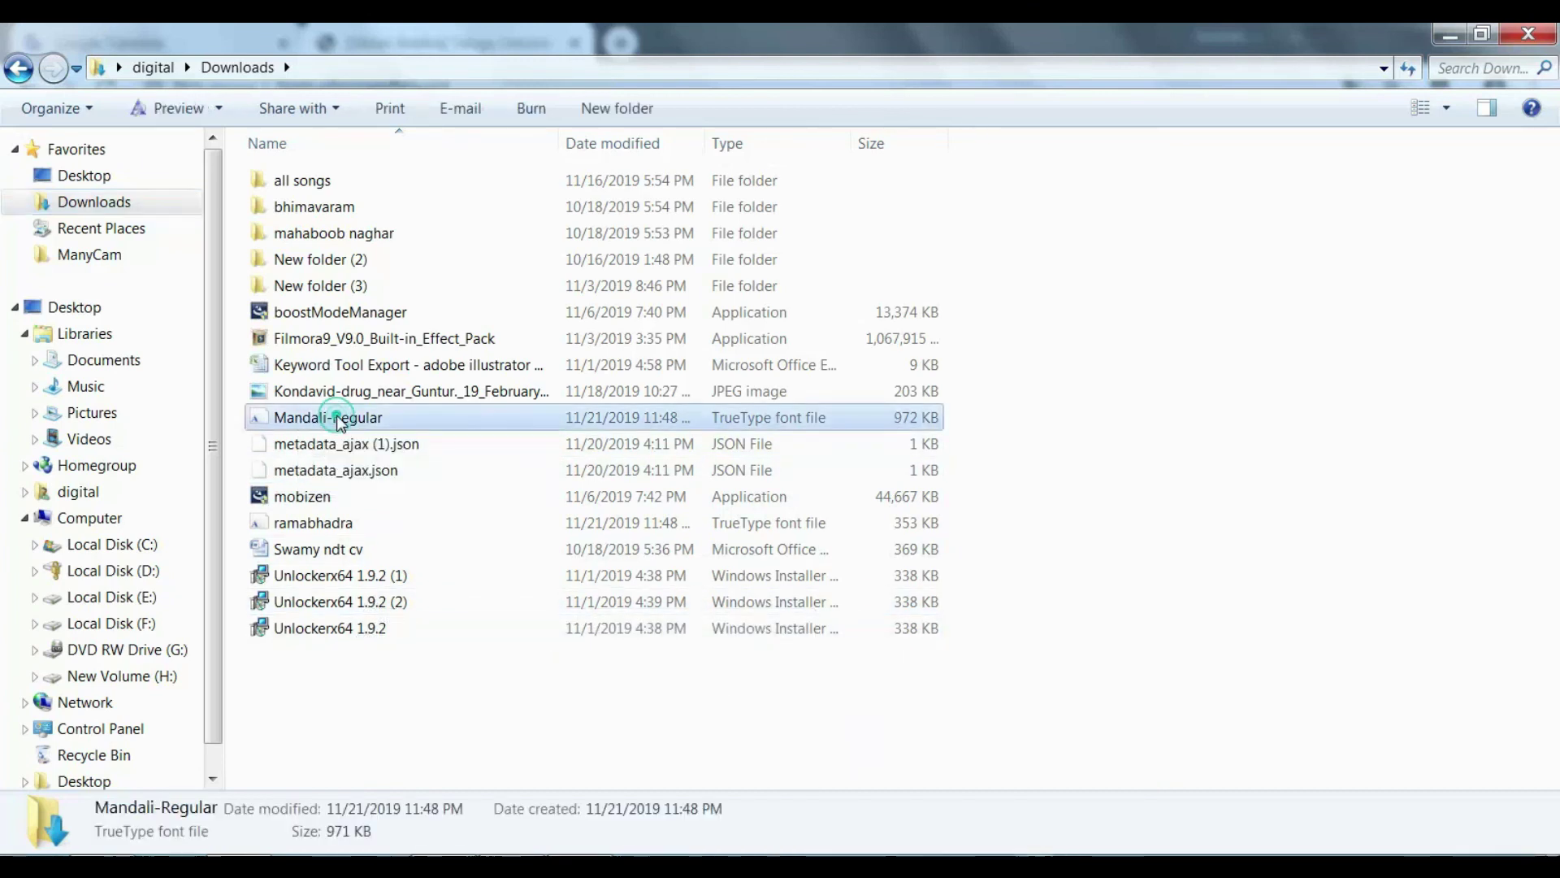
pyautogui.rightClick(338, 419)
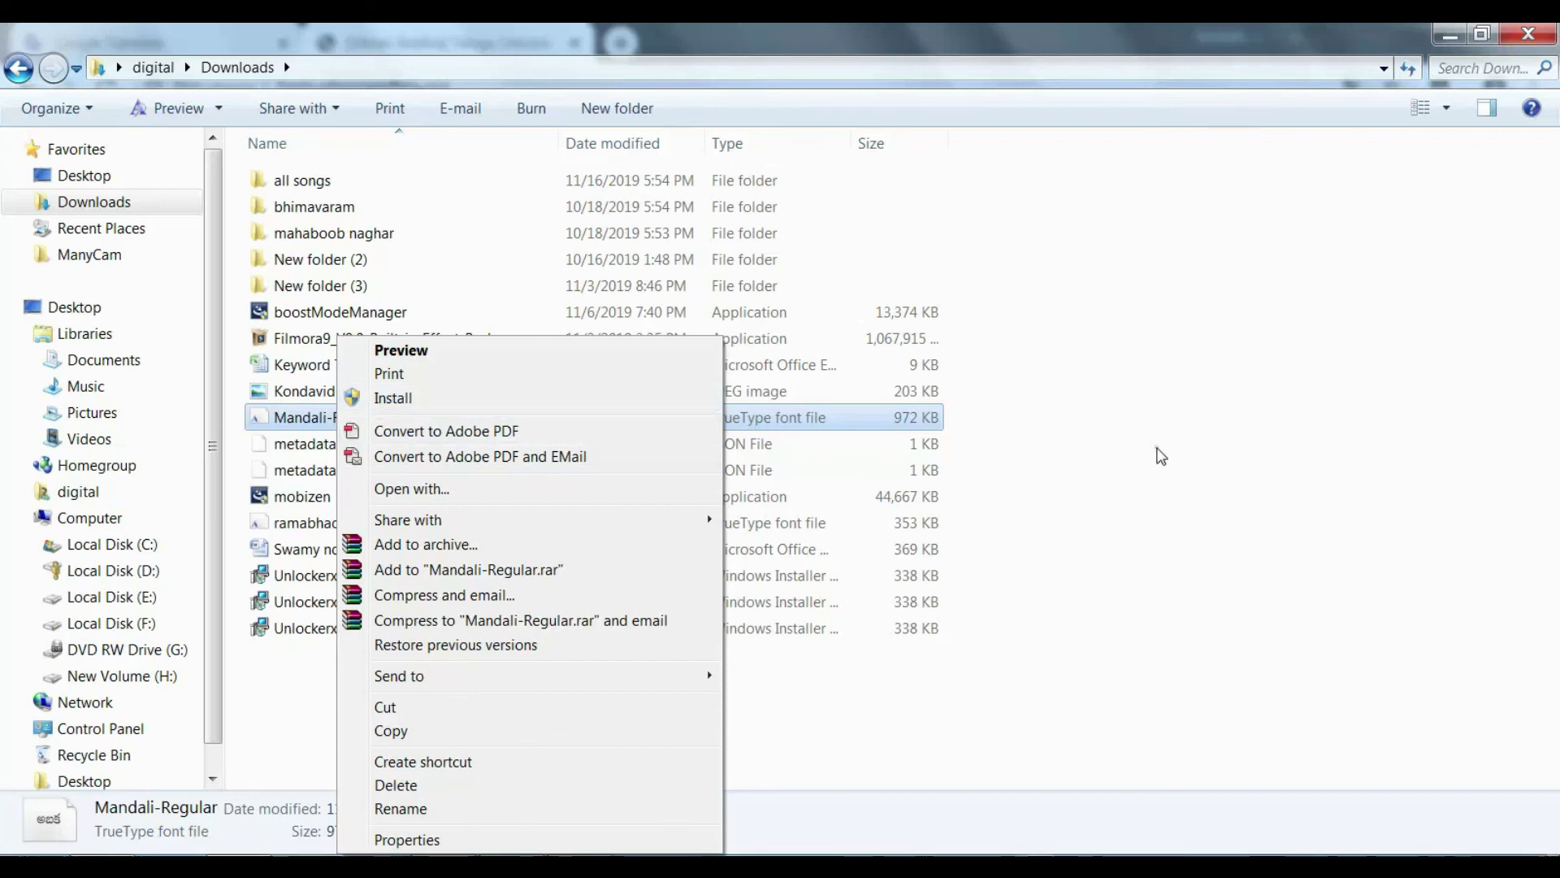
pyautogui.click(1161, 456)
pyautogui.click(1528, 36)
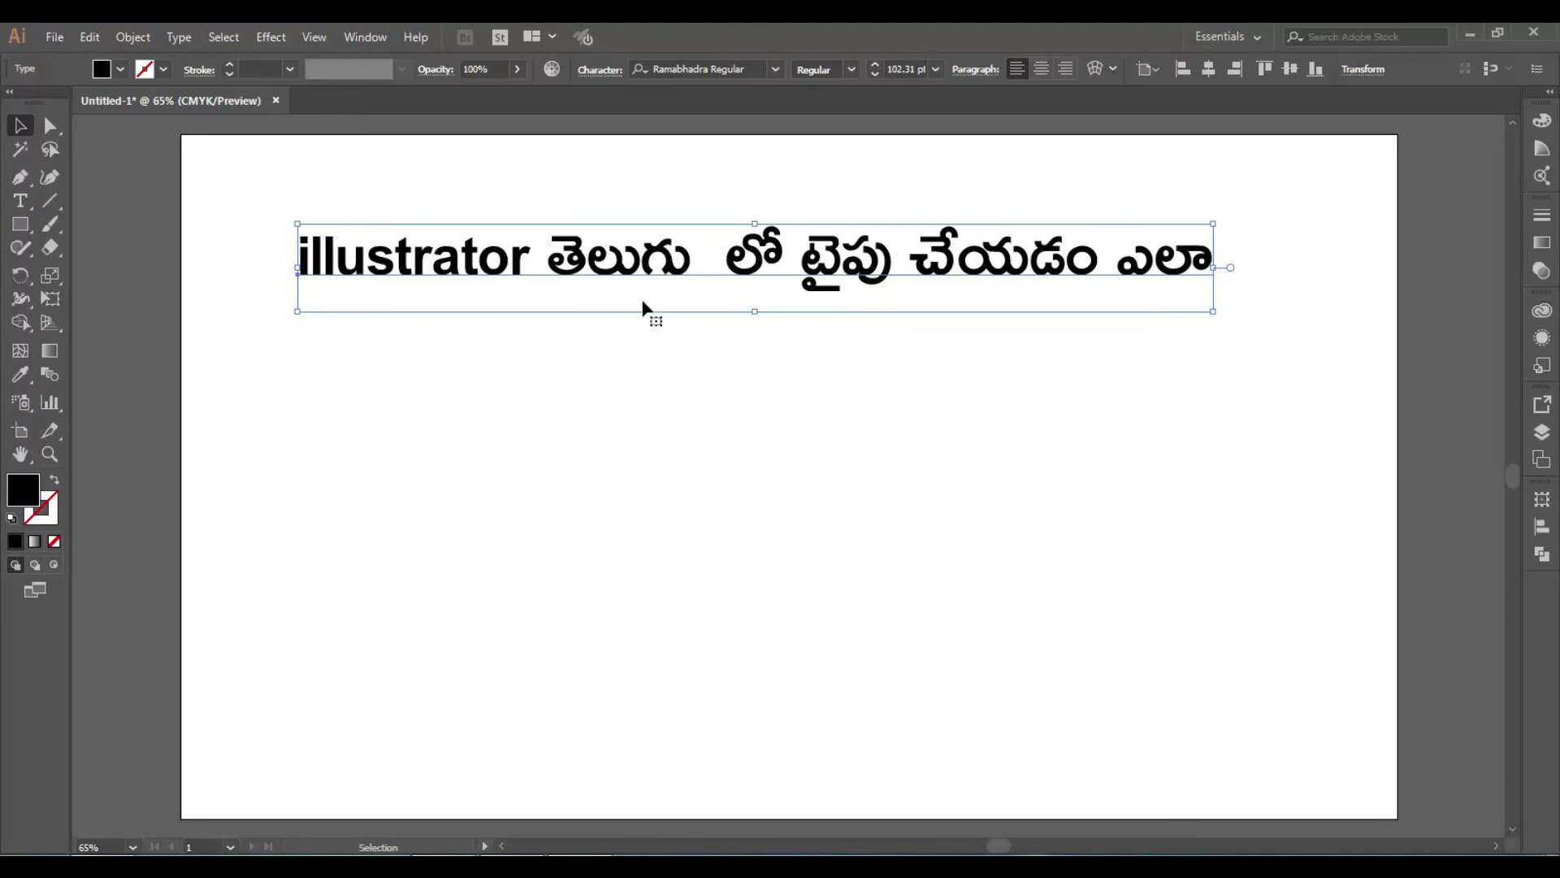
# Step: Fill the Telugu headline with CMYK Red from the Fill swatches, after briefly trying blue and cyan
pyautogui.click(118, 70)
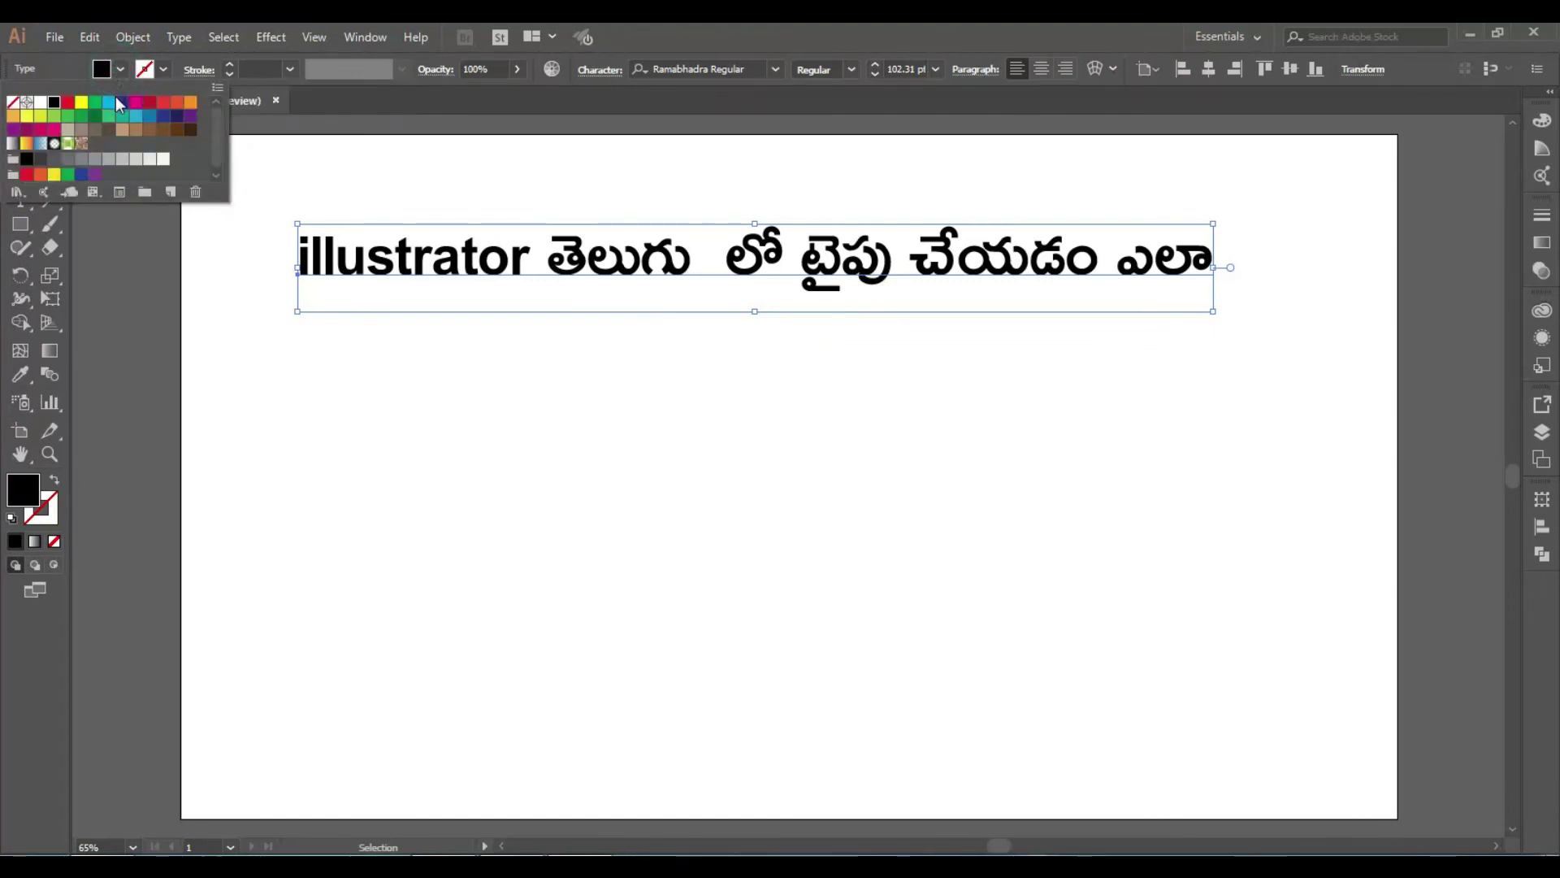
pyautogui.click(122, 101)
pyautogui.click(109, 104)
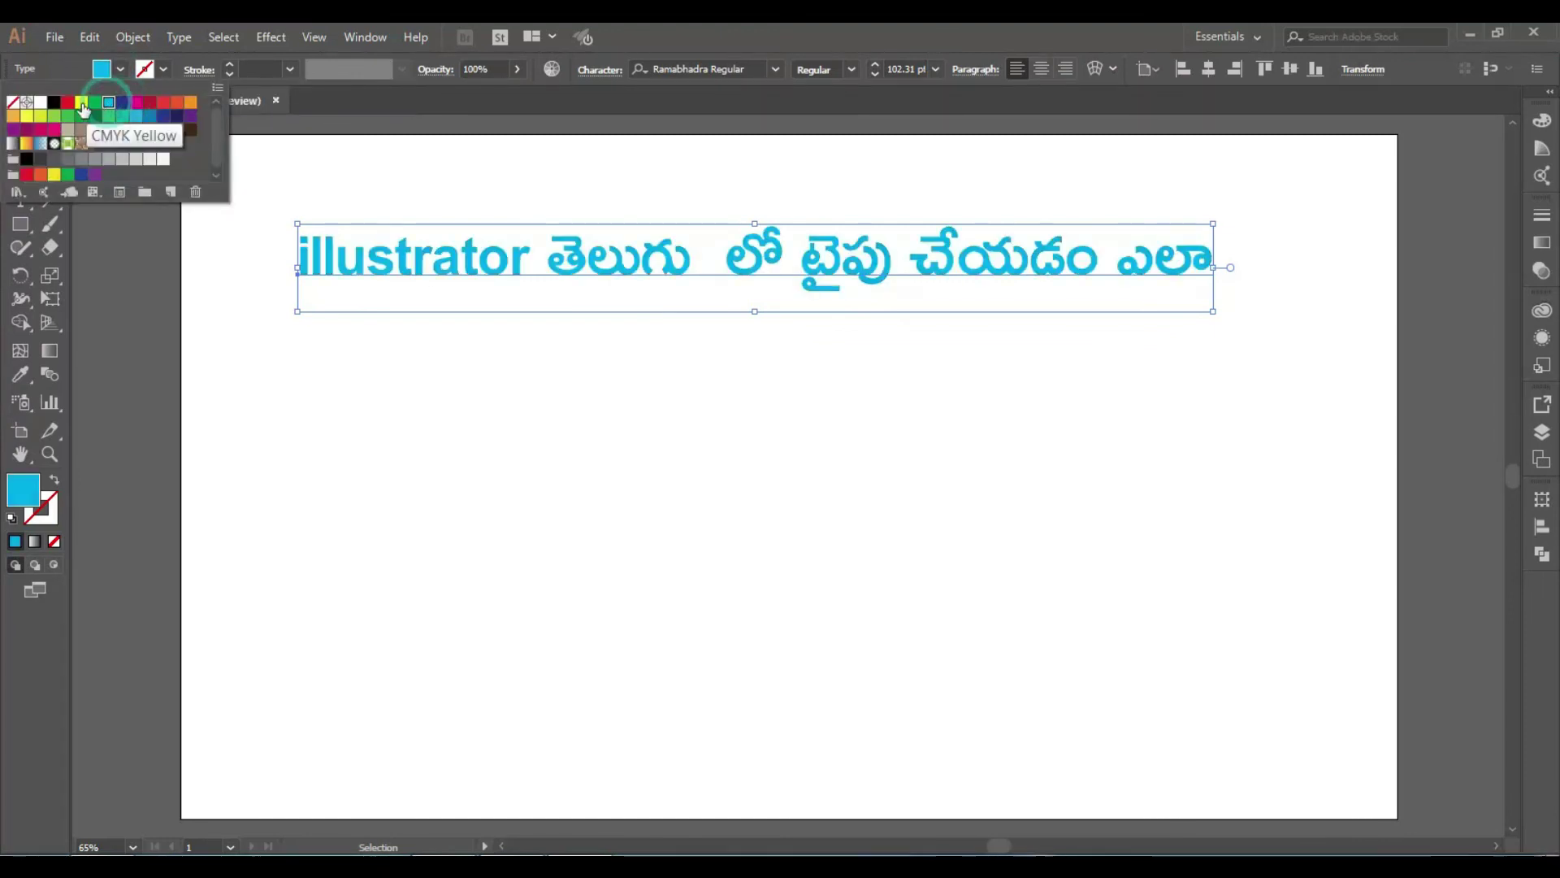
pyautogui.click(68, 104)
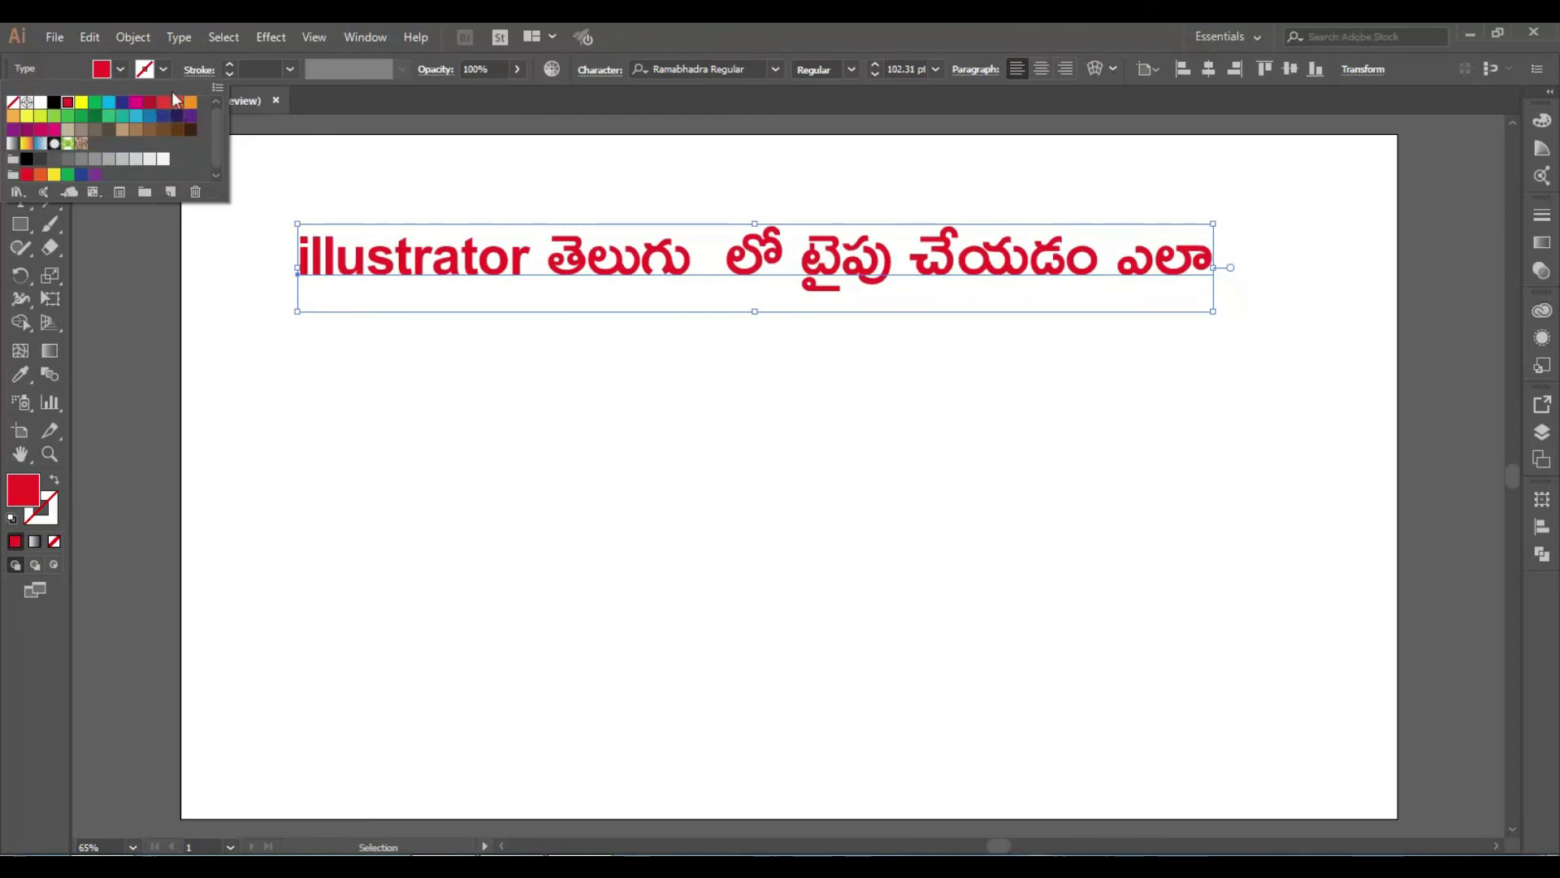
pyautogui.click(348, 295)
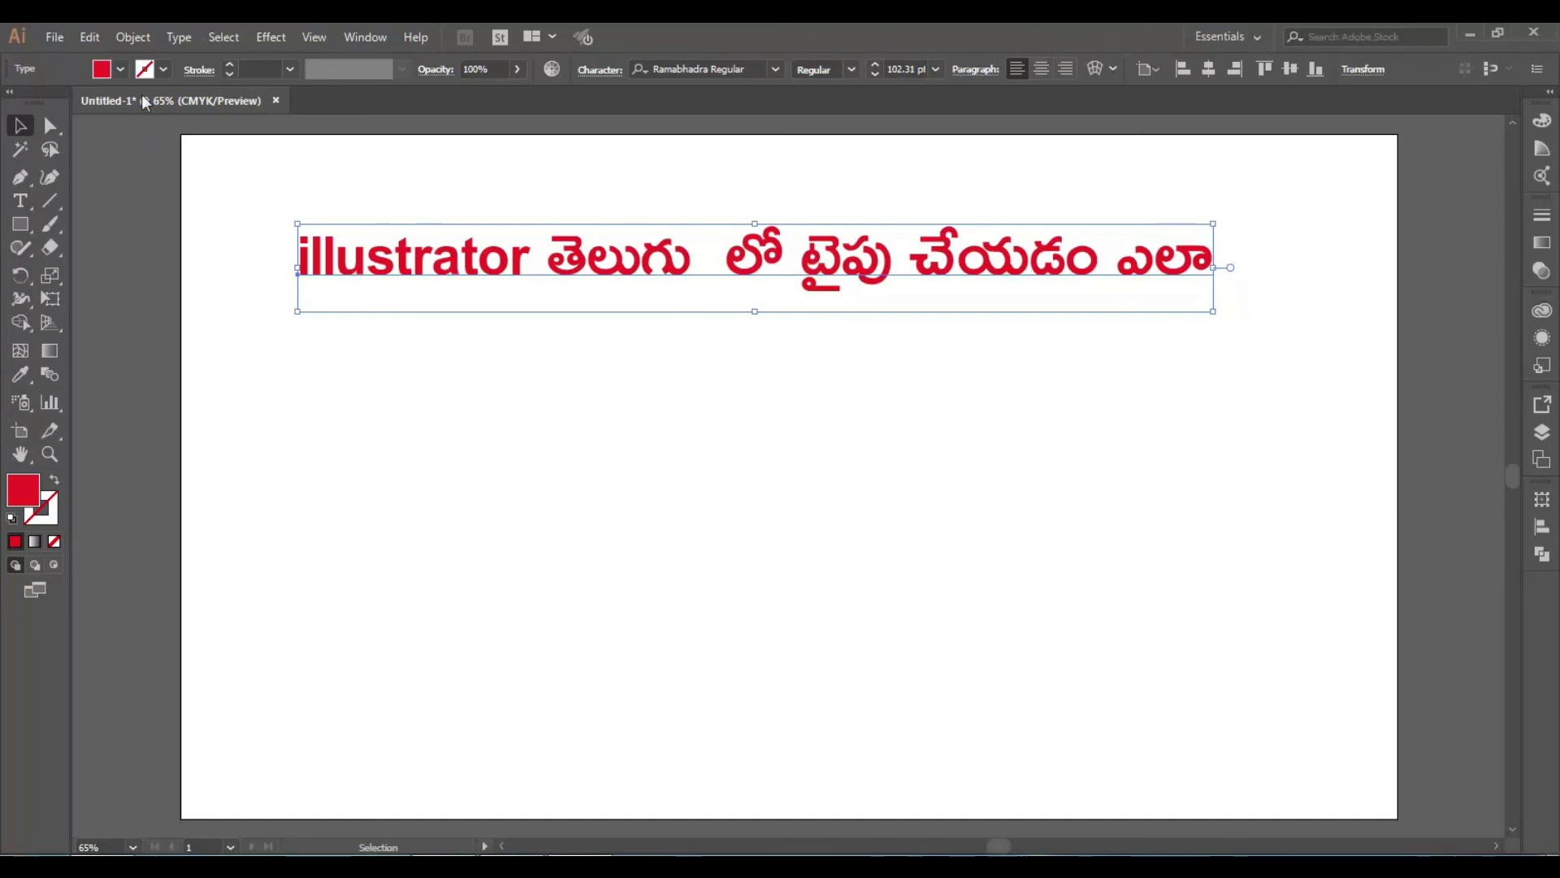
# Step: Turn on Show Indic Options in Edit > Preferences > Type and confirm with OK
pyautogui.click(90, 38)
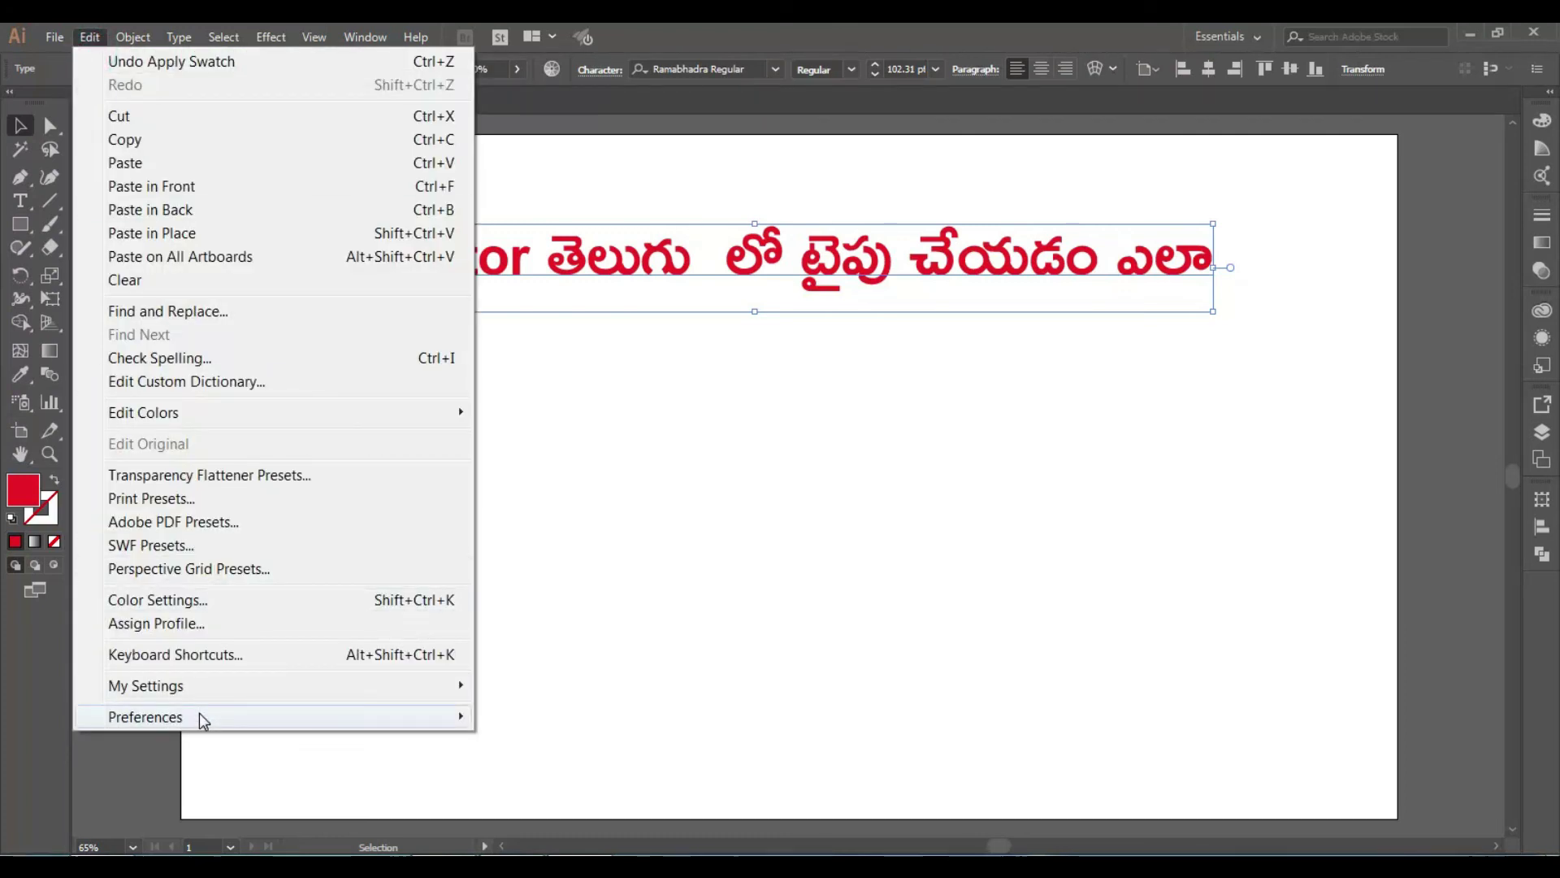
pyautogui.moveTo(145, 717)
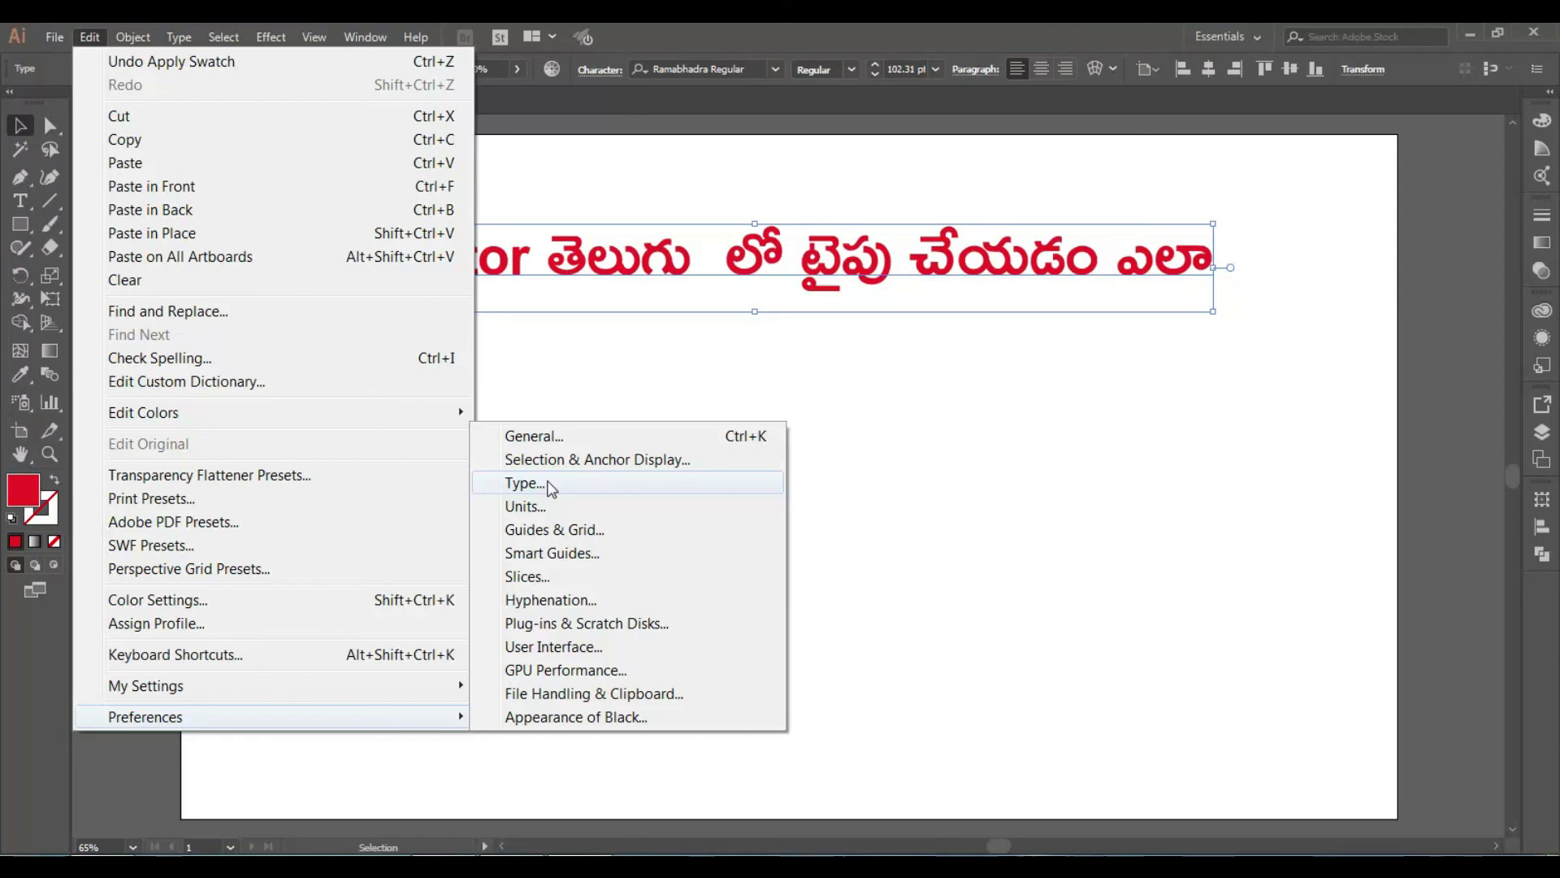
pyautogui.click(580, 485)
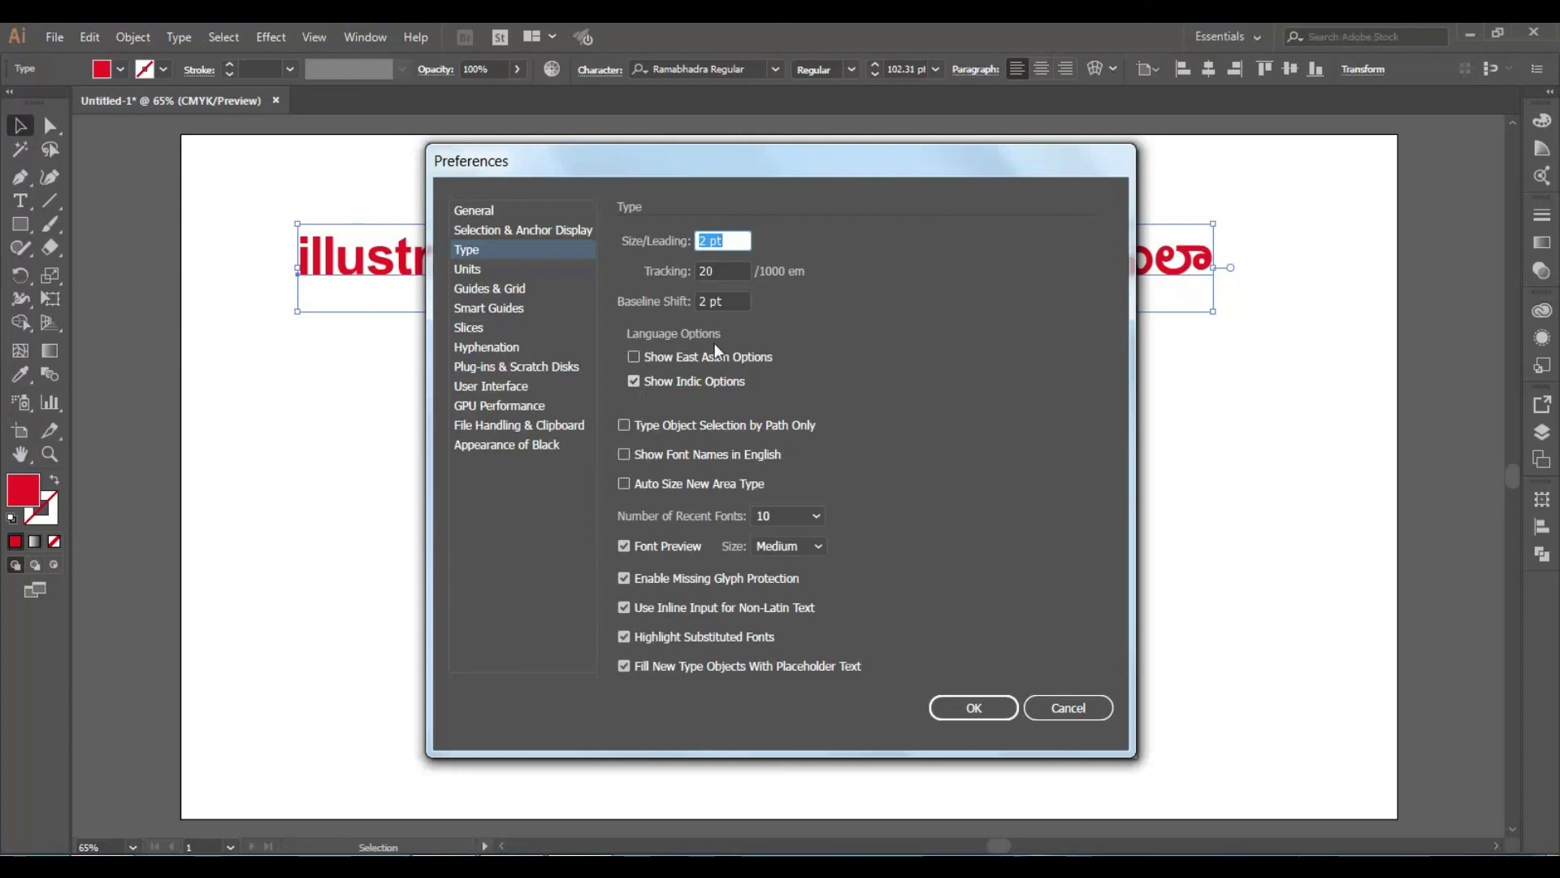
pyautogui.click(1012, 712)
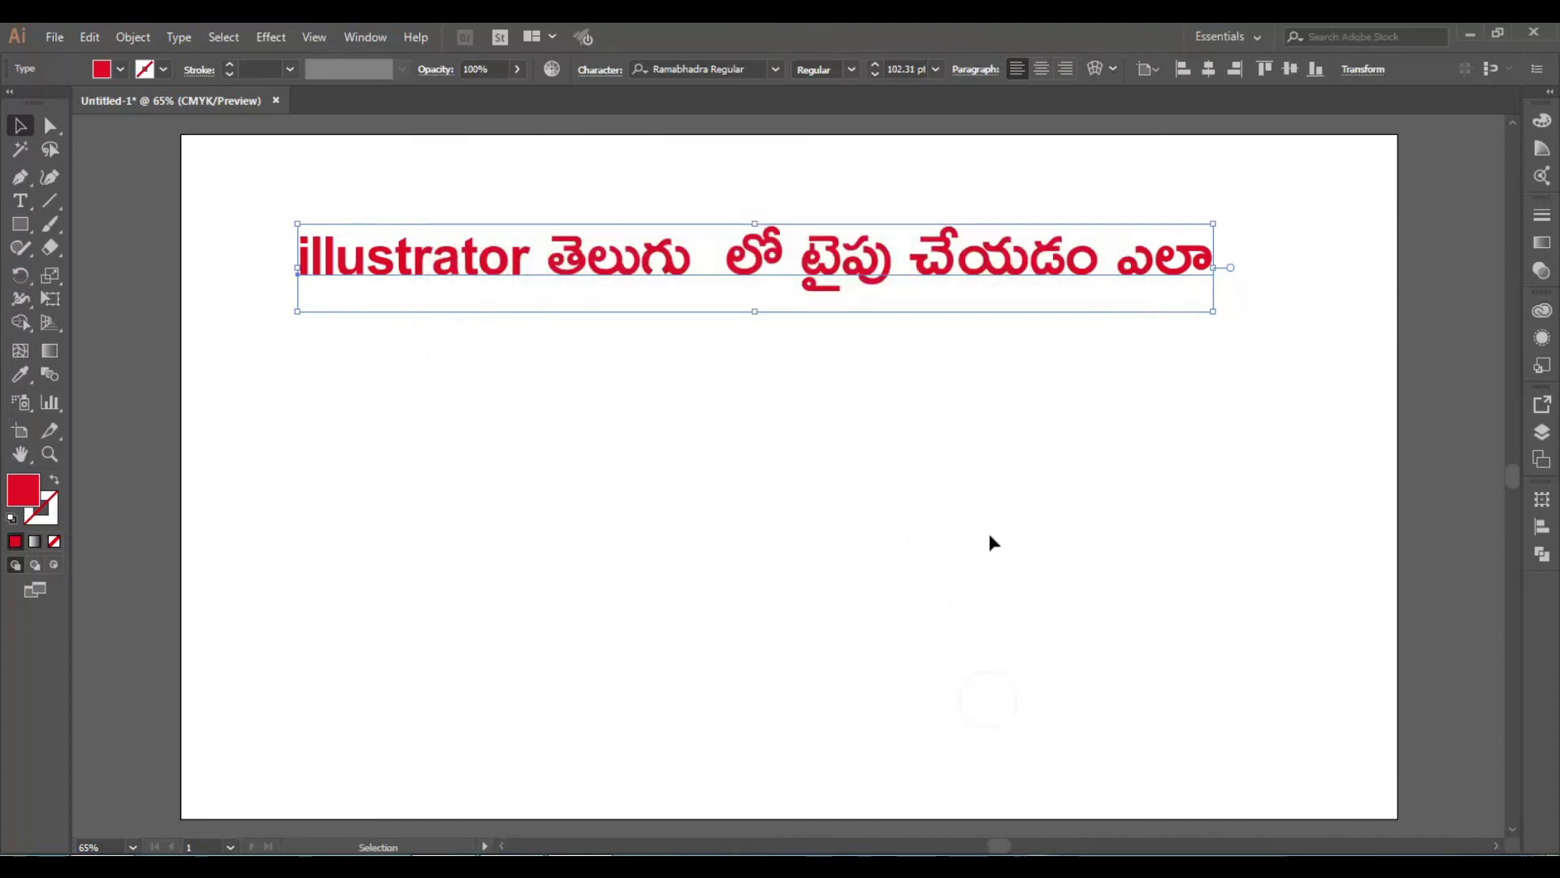